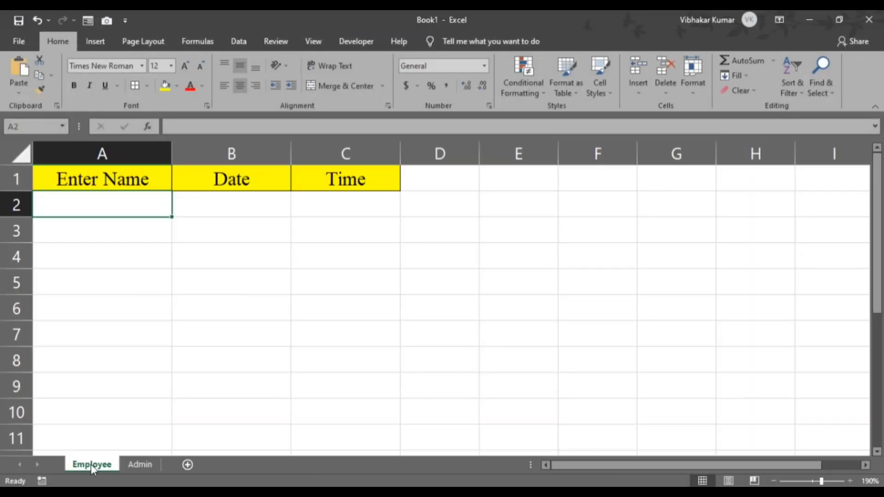
# Compare the Employee and Admin sheets and their heading rows, ending on the Employee sheet's first name cell.
pyautogui.click(132, 464)
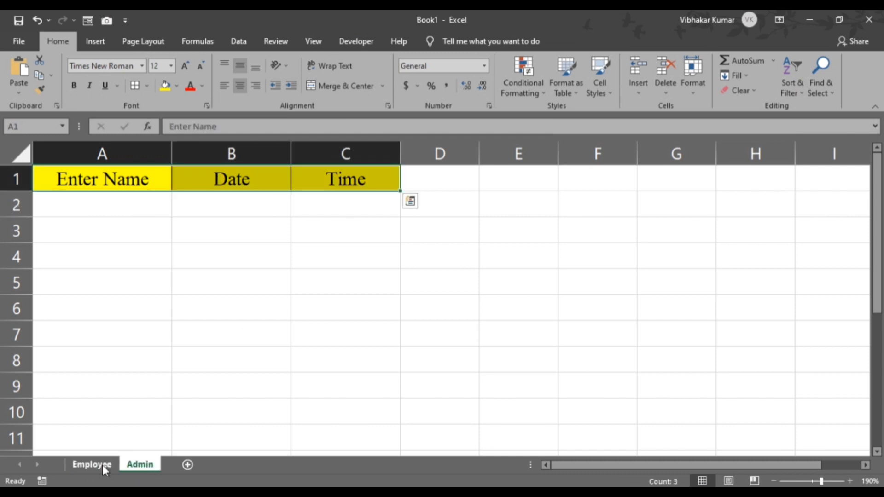
pyautogui.click(100, 465)
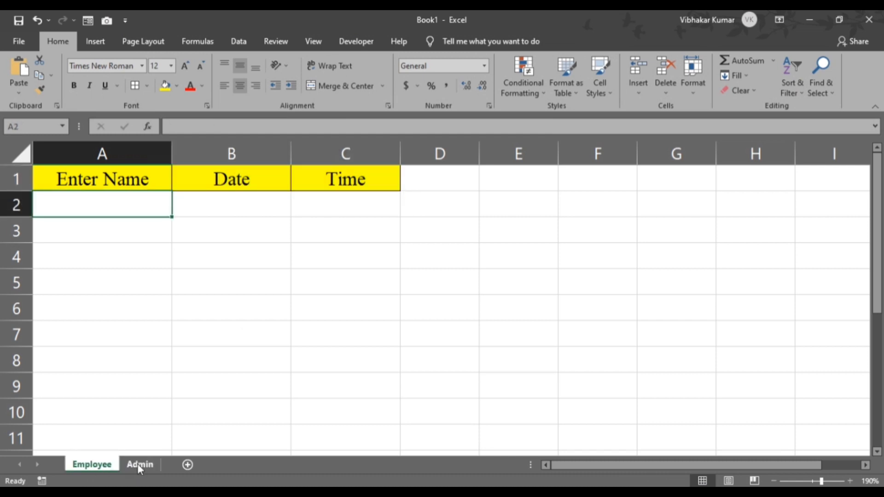
pyautogui.doubleClick(98, 465)
pyautogui.click(134, 401)
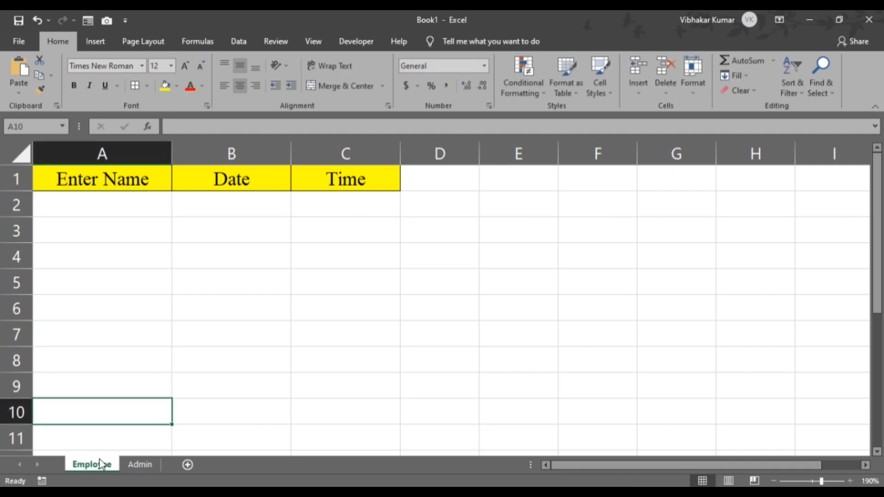
pyautogui.rightClick(100, 465)
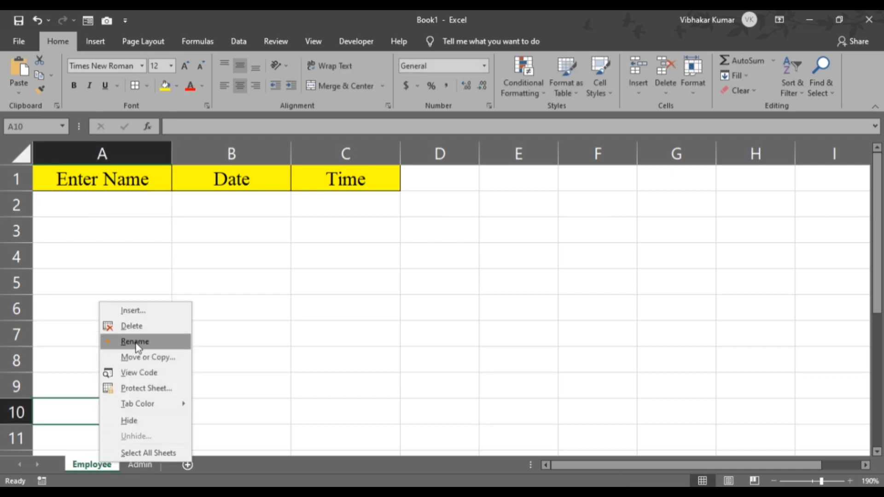
pyautogui.press('Escape')
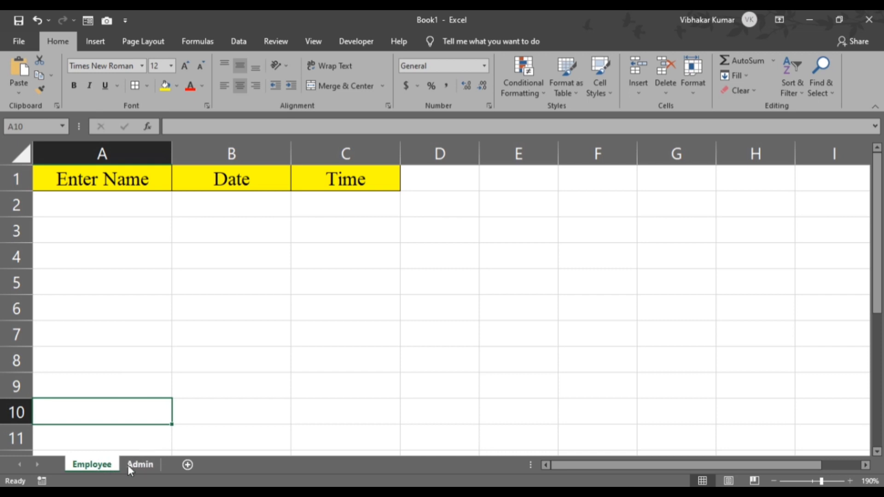
pyautogui.click(134, 464)
pyautogui.click(81, 462)
pyautogui.click(141, 464)
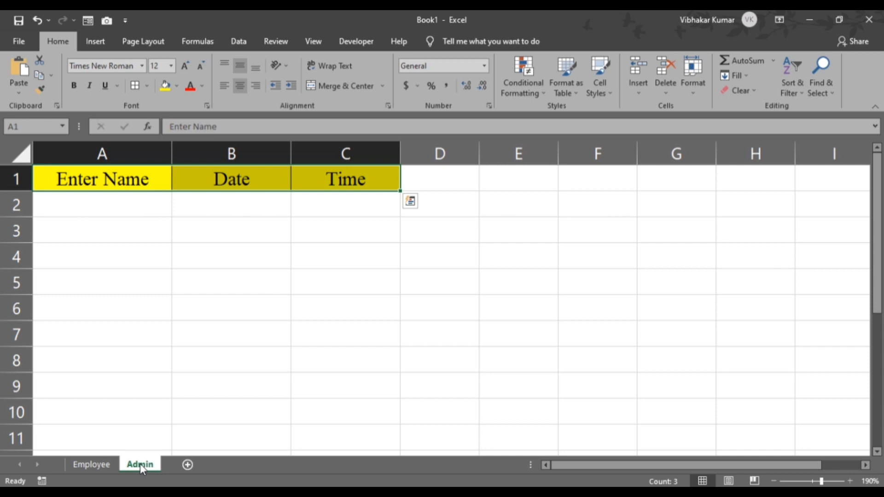
pyautogui.click(92, 464)
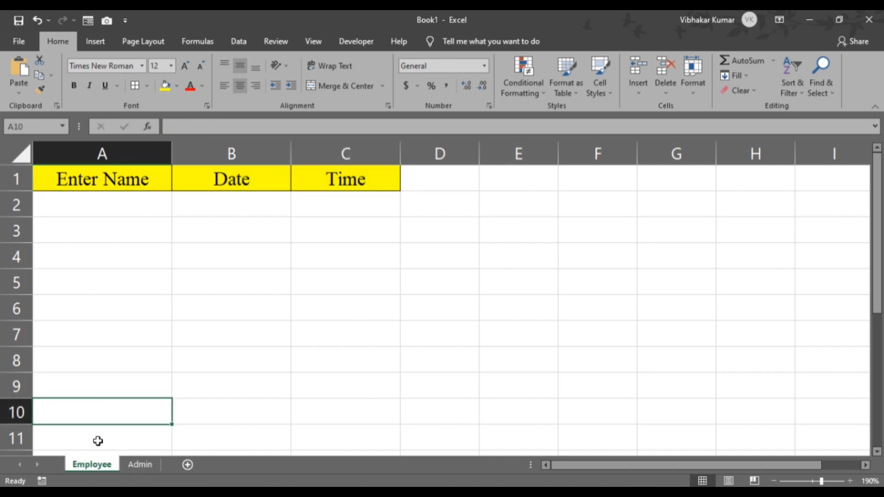
pyautogui.click(122, 200)
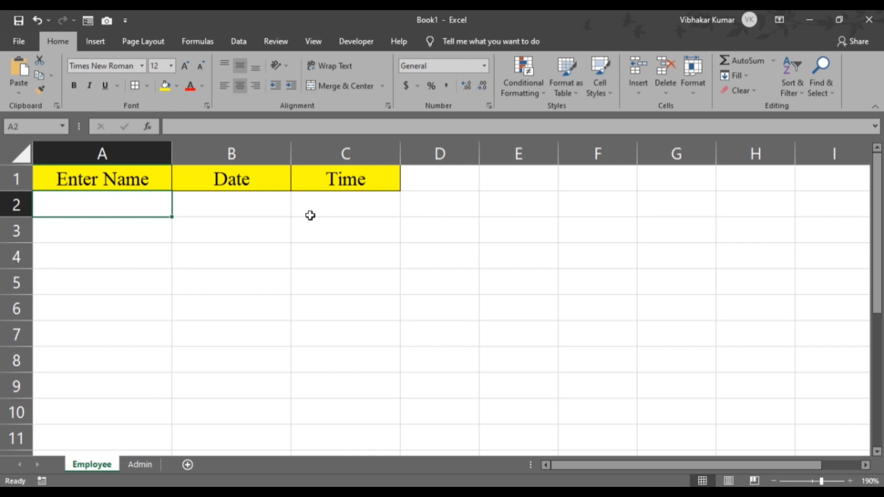
# Select cell B2 on the Employee sheet and enable iterative calculation in the formula calculation options.
pyautogui.click(241, 205)
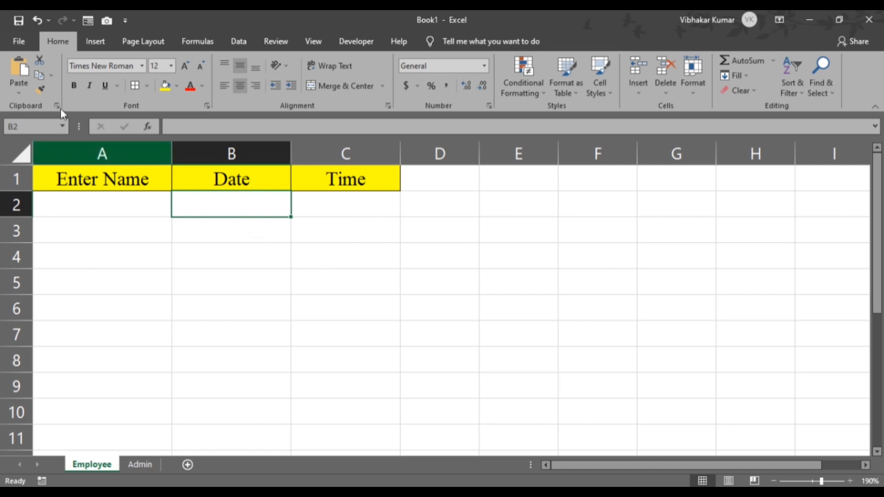
pyautogui.click(22, 38)
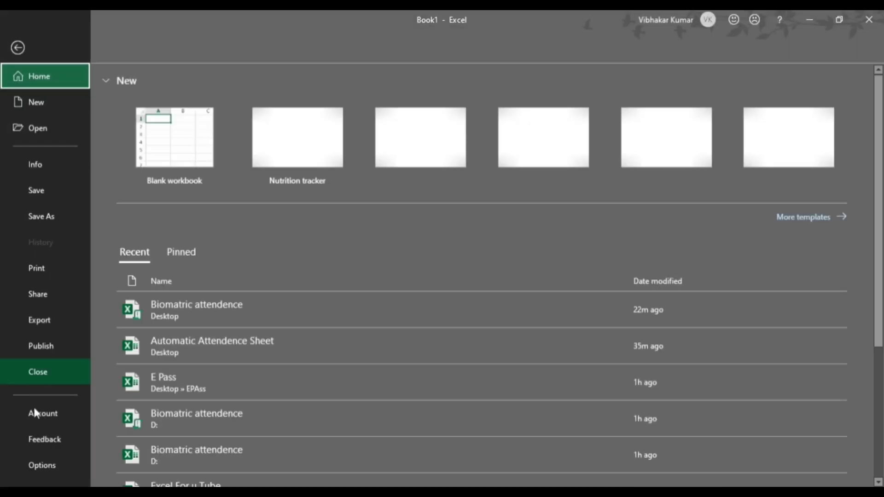
pyautogui.click(40, 464)
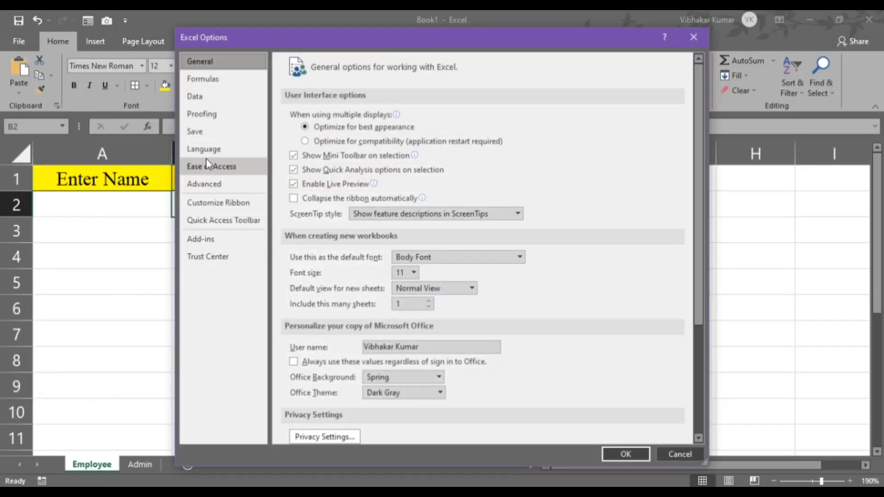
pyautogui.click(201, 86)
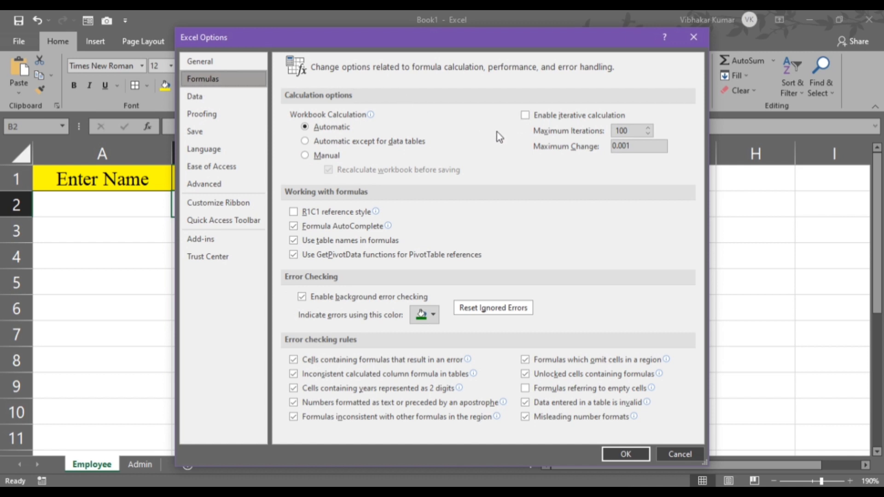
pyautogui.click(526, 115)
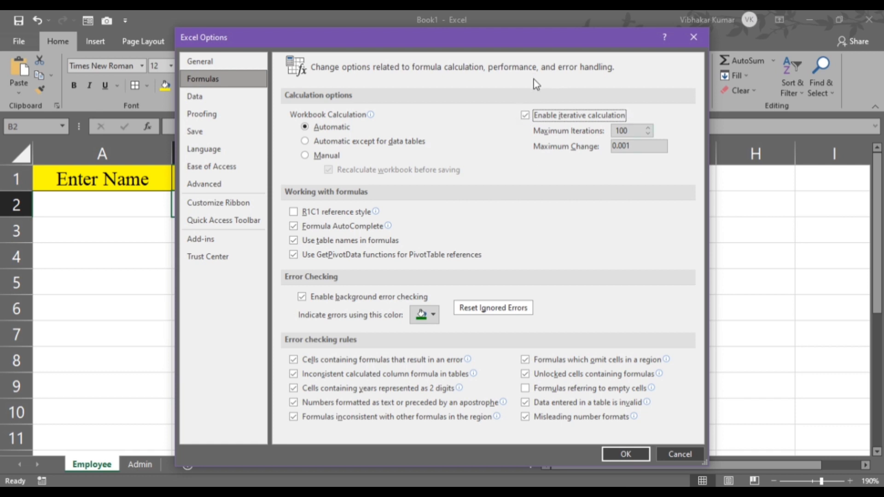
pyautogui.click(624, 452)
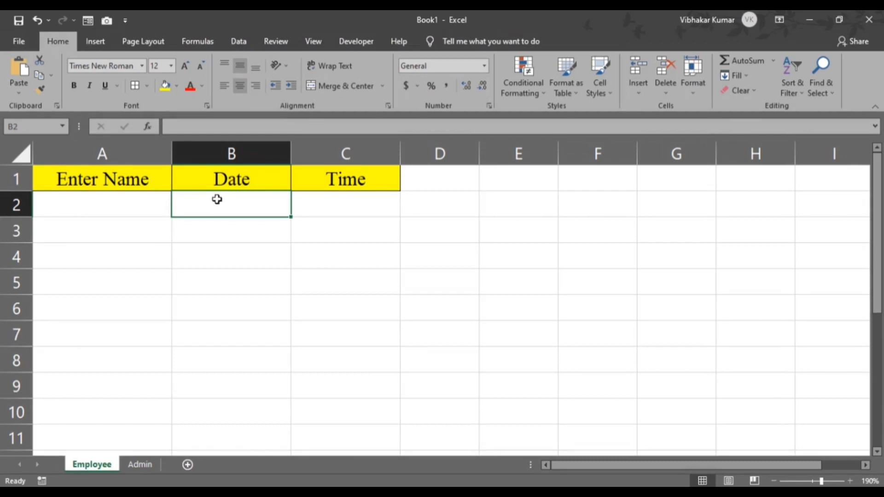
# Enter the formula =IF(A2<>"",IF(B2<>"",B2,NOW()),"") in cell B2 under Date.
pyautogui.write('=if')
pyautogui.press('Tab')
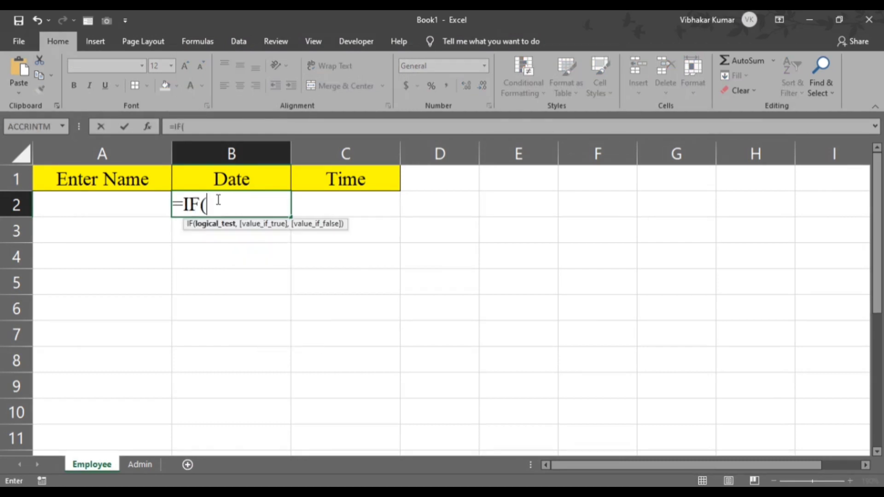
pyautogui.press('Left')
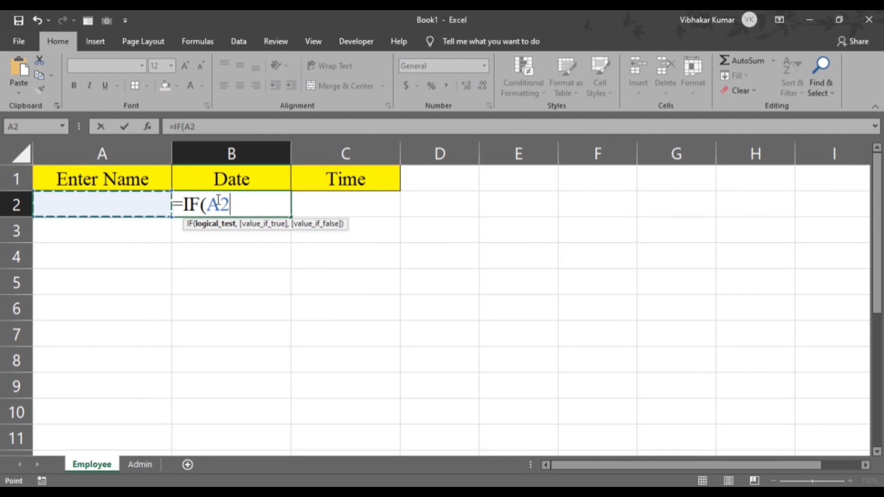
pyautogui.write('<>')
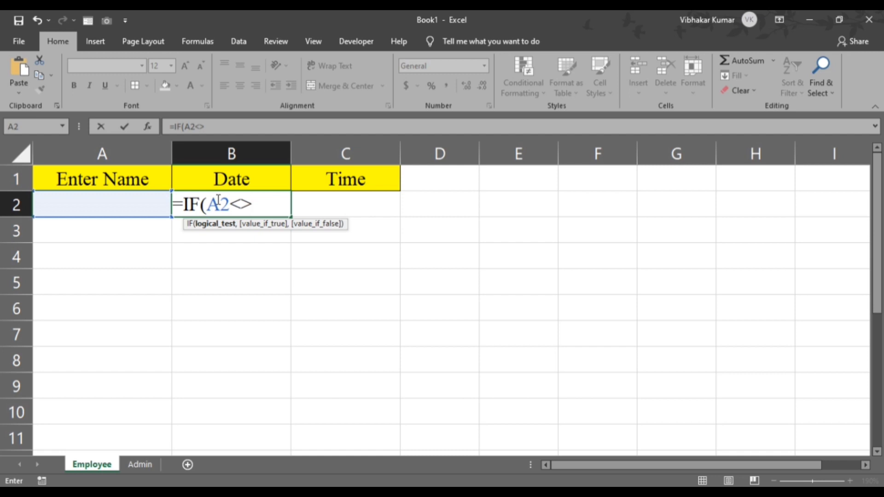
pyautogui.write('"",i')
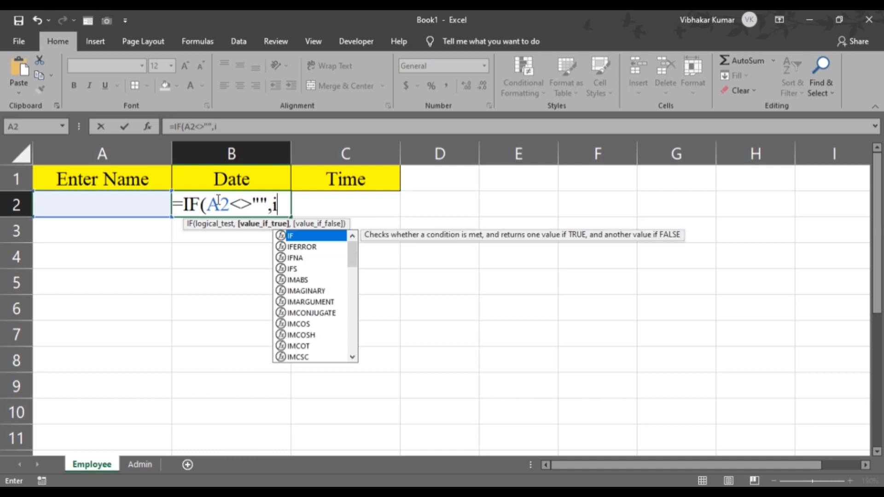
pyautogui.write('f')
pyautogui.press('Tab')
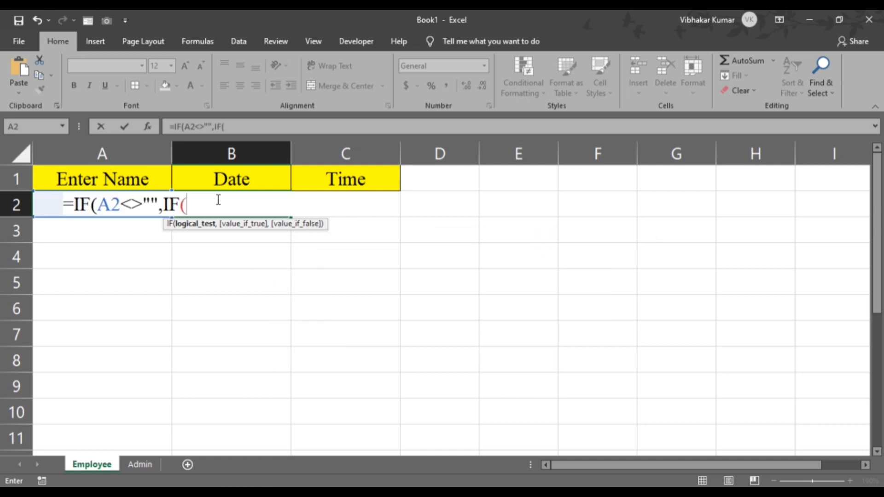
pyautogui.write('B')
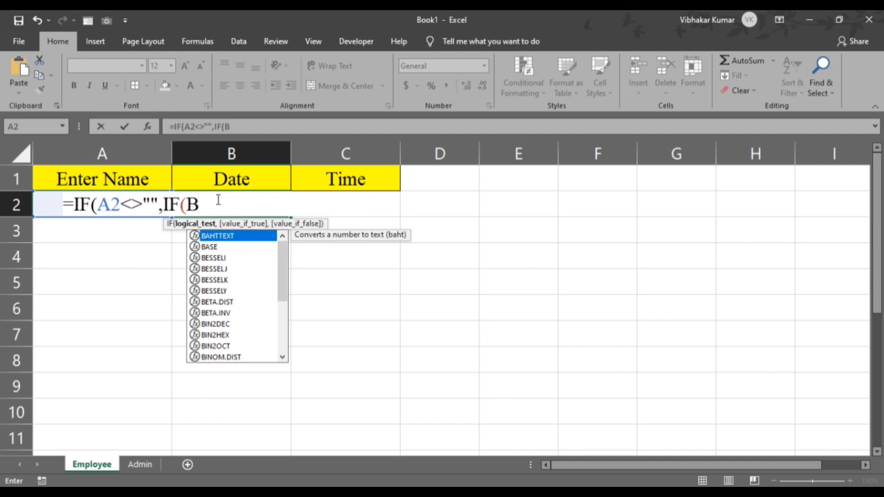
pyautogui.write('2')
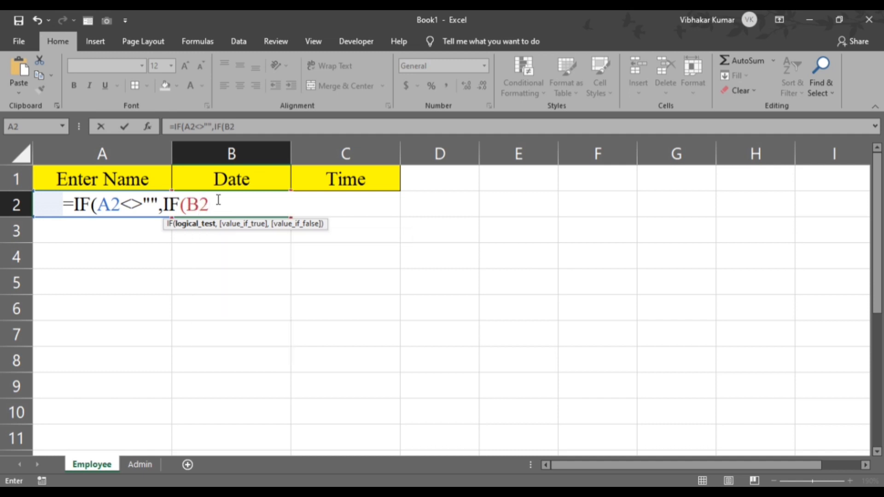
pyautogui.write('<>"",')
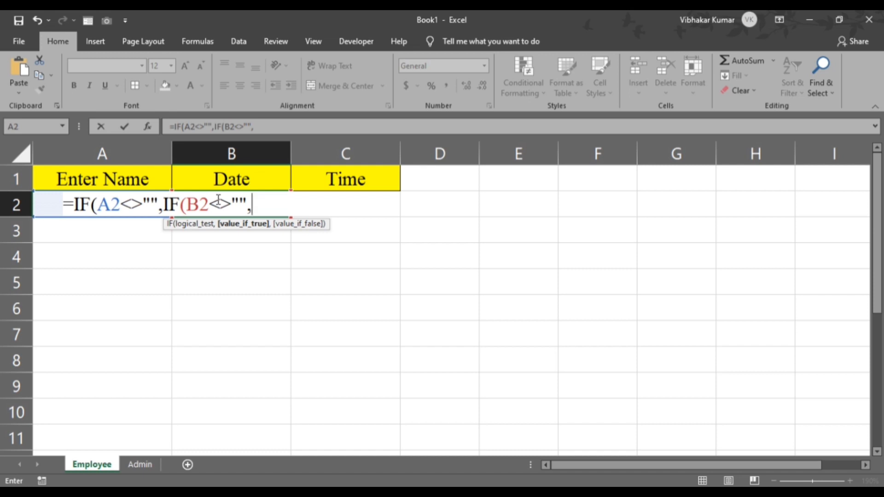
pyautogui.write('B2,')
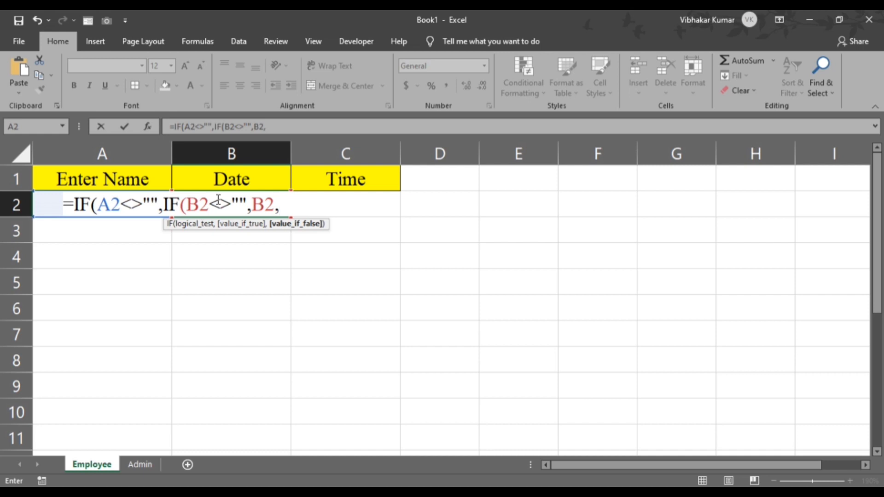
pyautogui.write('Now')
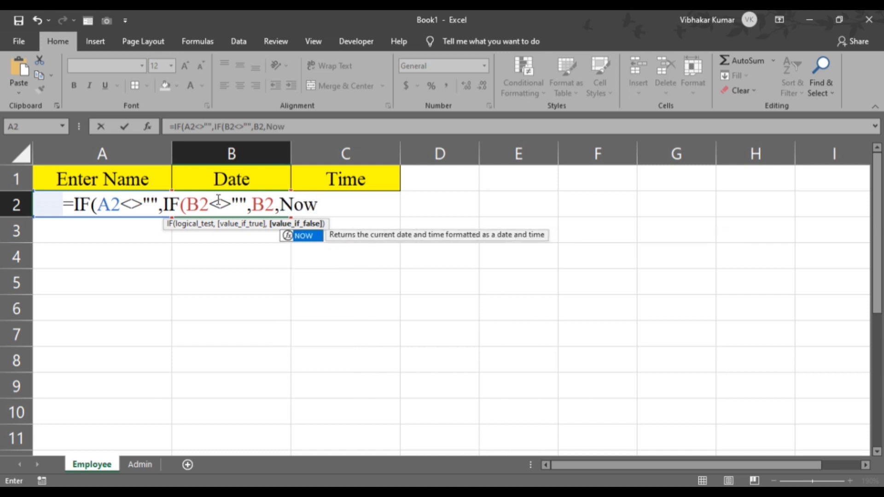
pyautogui.press('Tab')
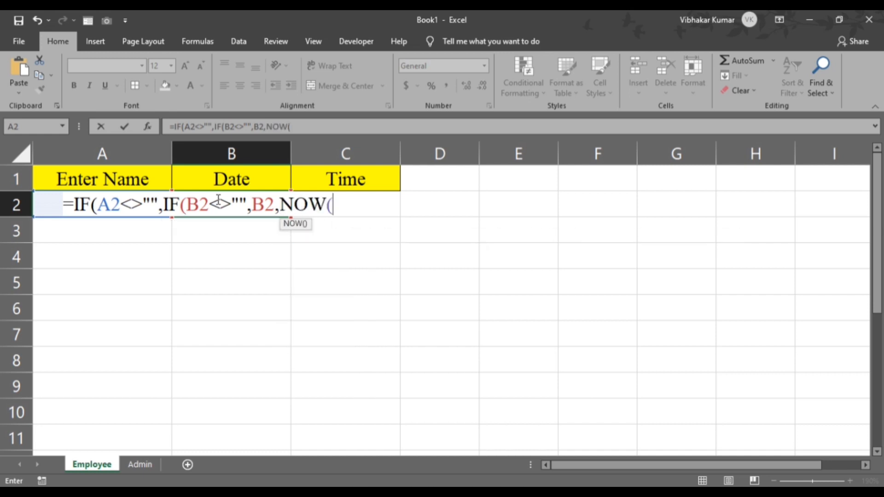
pyautogui.write(')')
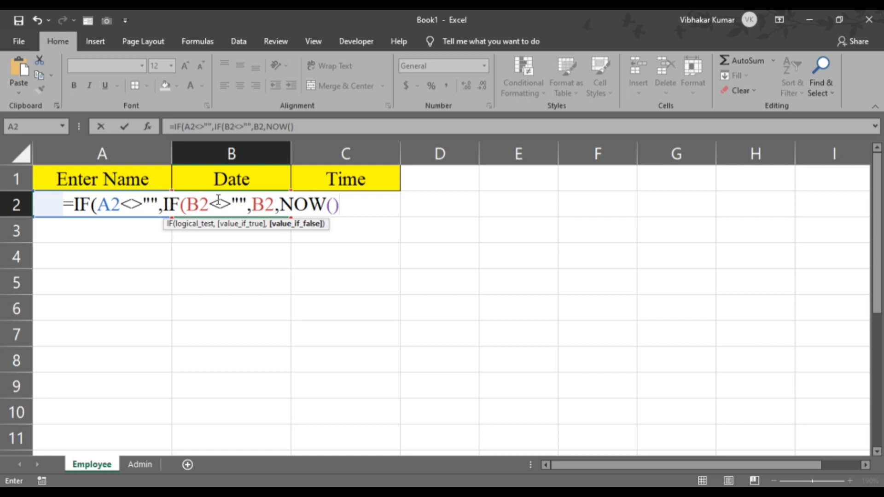
pyautogui.write(')')
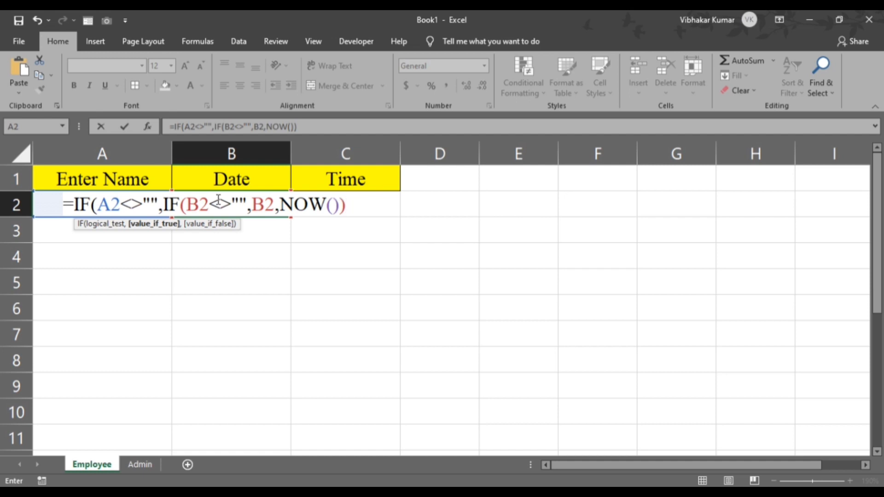
pyautogui.write(',')
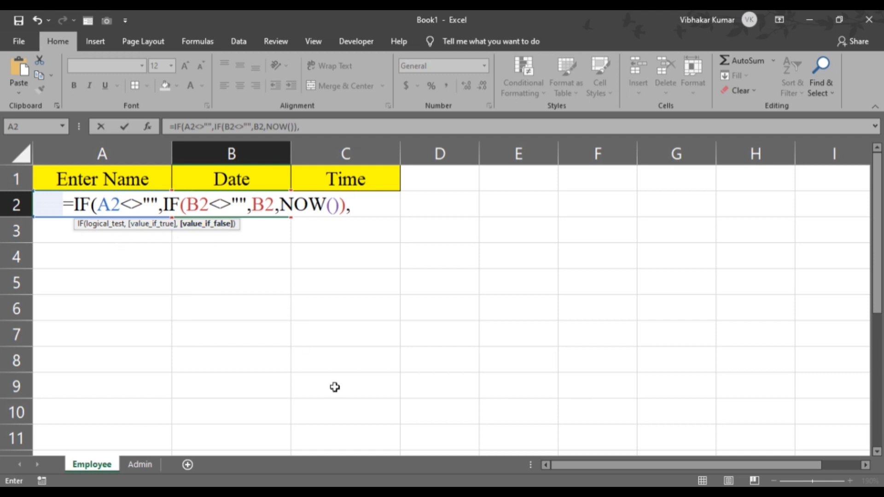
pyautogui.write('"")')
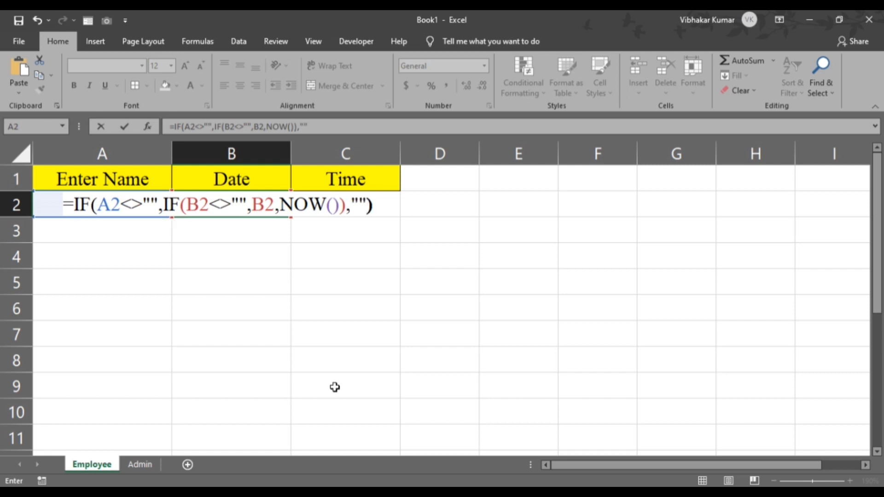
pyautogui.press('Return')
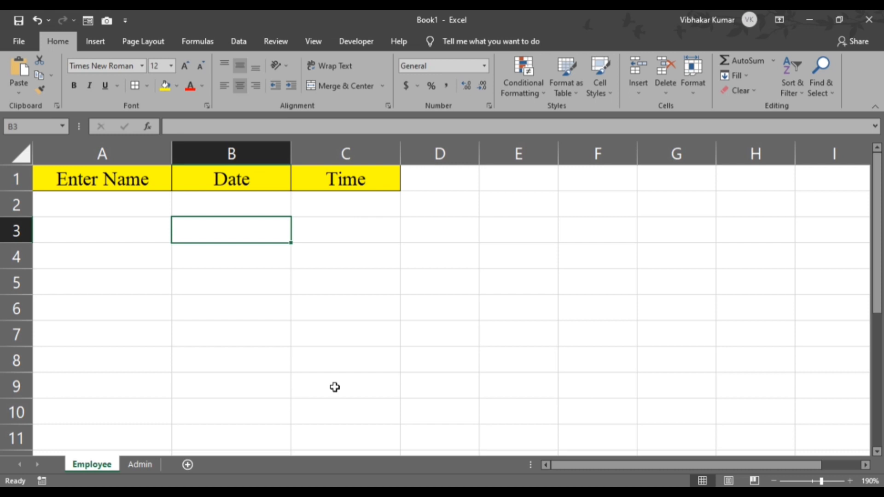
# Enter A in cell A2 under Enter Name to test the date formula.
pyautogui.click(91, 201)
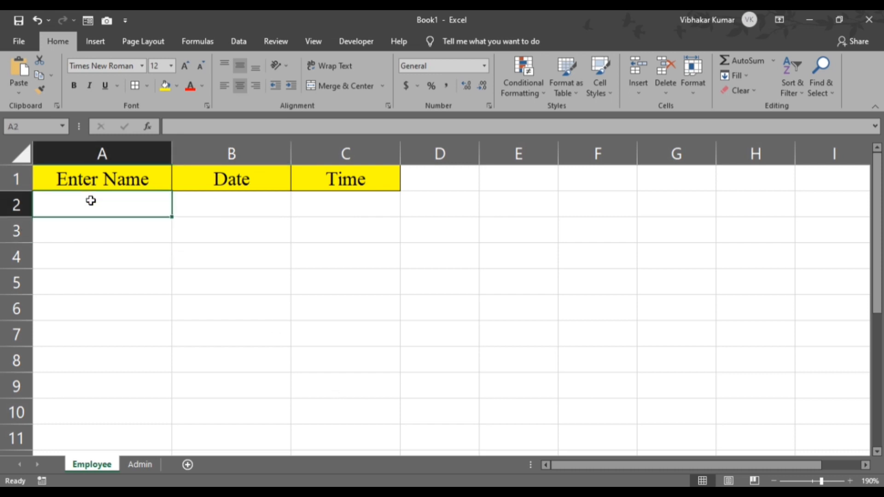
pyautogui.write('A')
pyautogui.press('Return')
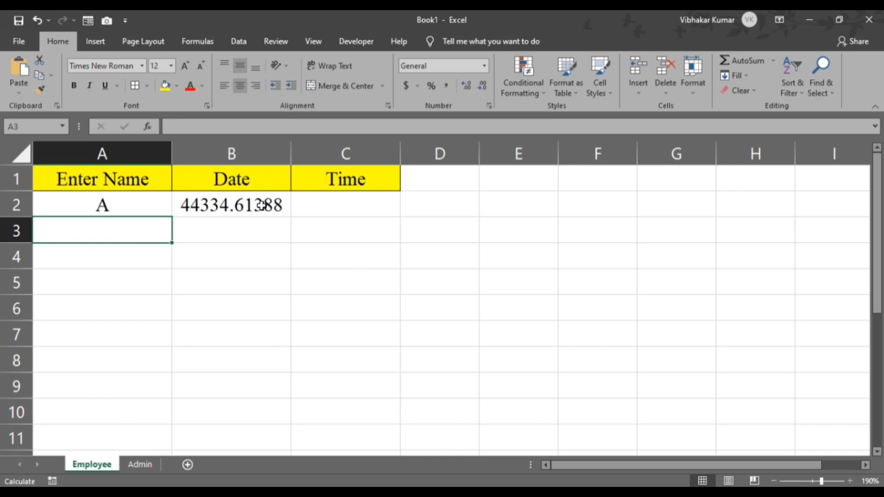
pyautogui.click(261, 205)
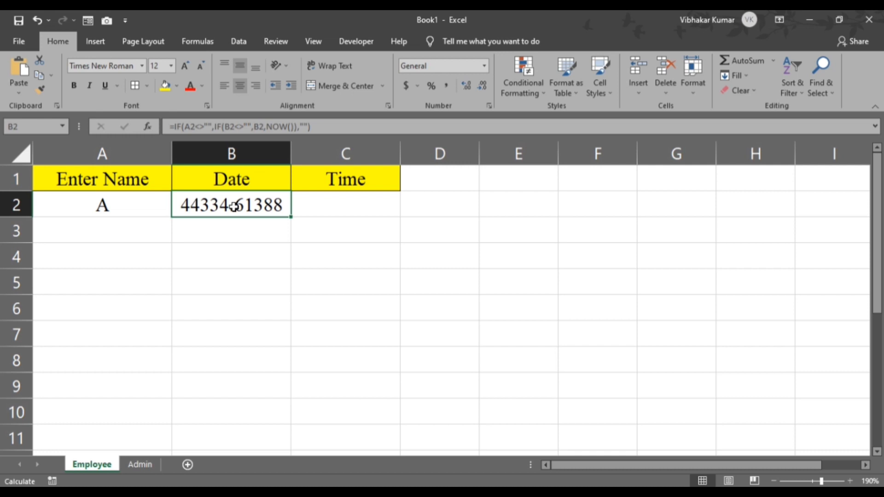
pyautogui.rightClick(234, 207)
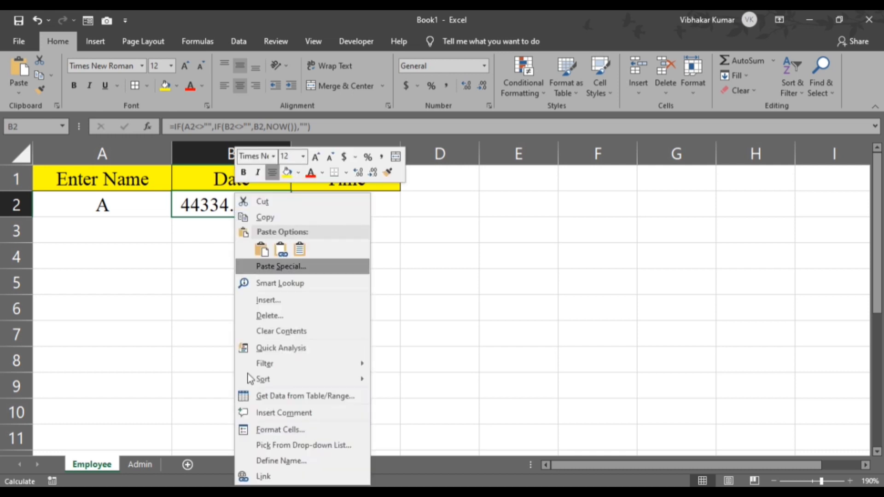
pyautogui.click(270, 429)
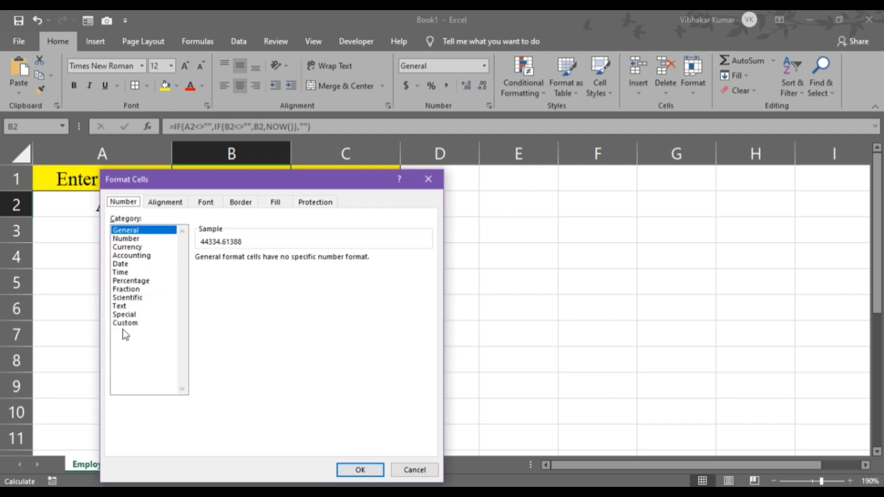
pyautogui.click(122, 265)
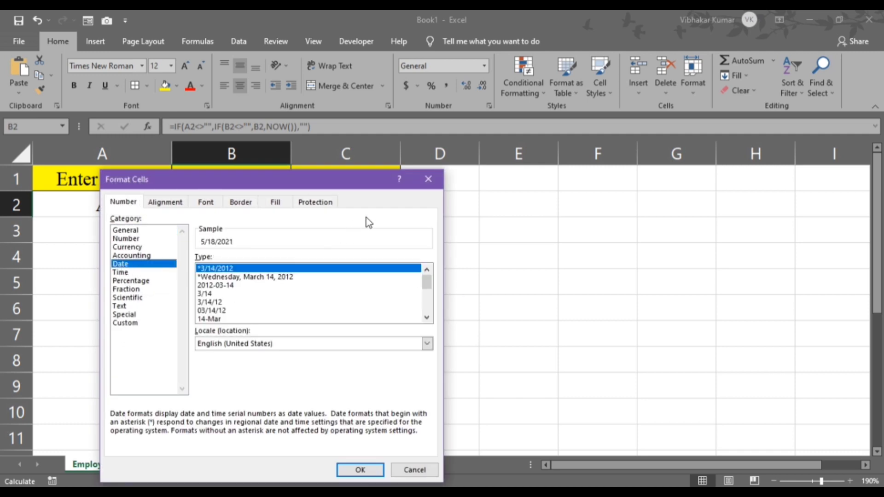
pyautogui.click(428, 179)
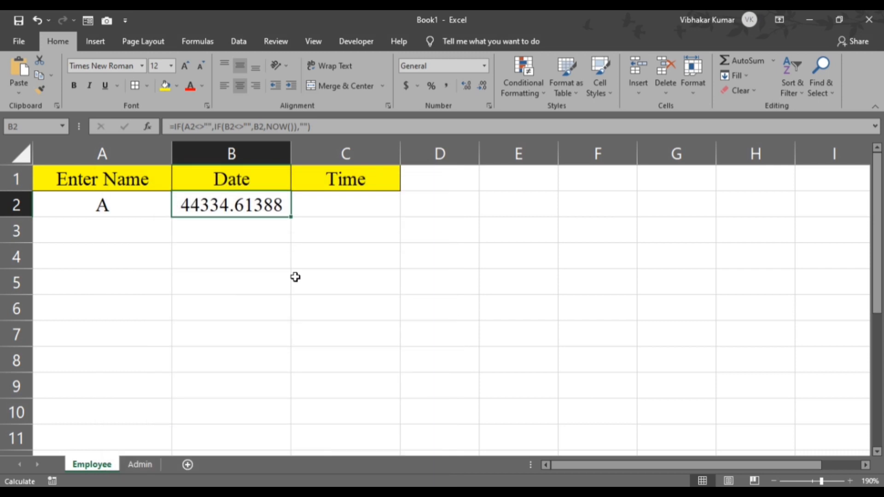
# Format cell B2 on the Employee sheet as a day-month-year date like 18-May-21 and fill its formula across into C2.
pyautogui.hotkey('ctrl', 'shift', '3')
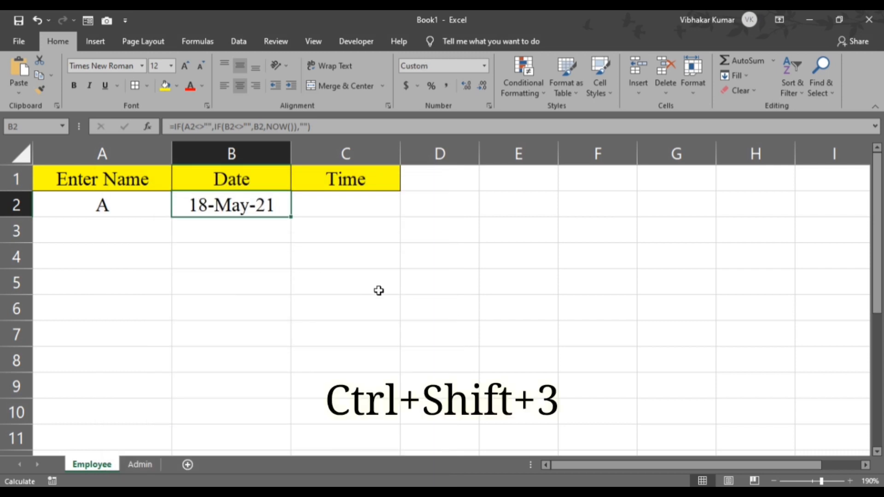
pyautogui.click(320, 219)
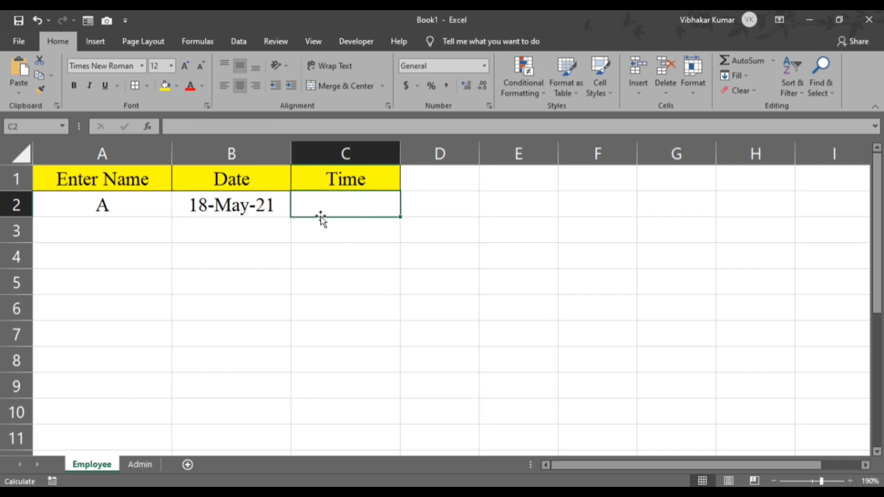
pyautogui.click(253, 204)
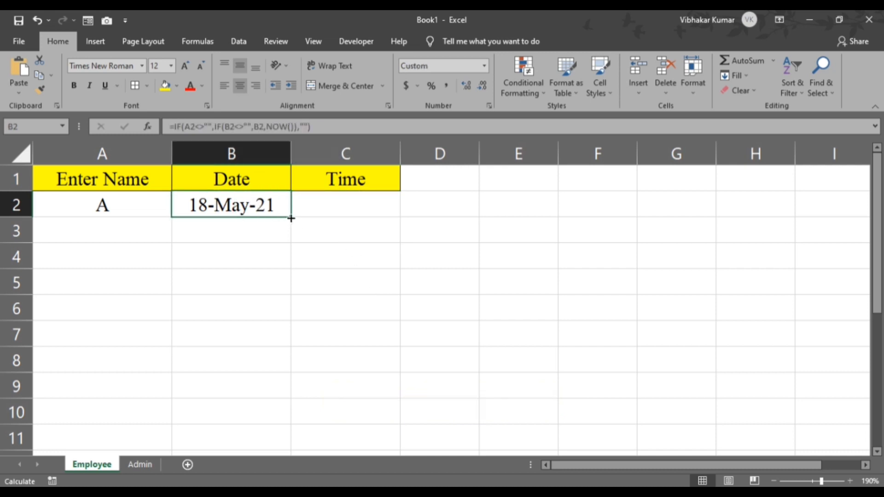
pyautogui.moveTo(291, 218); pyautogui.dragTo(375, 216)
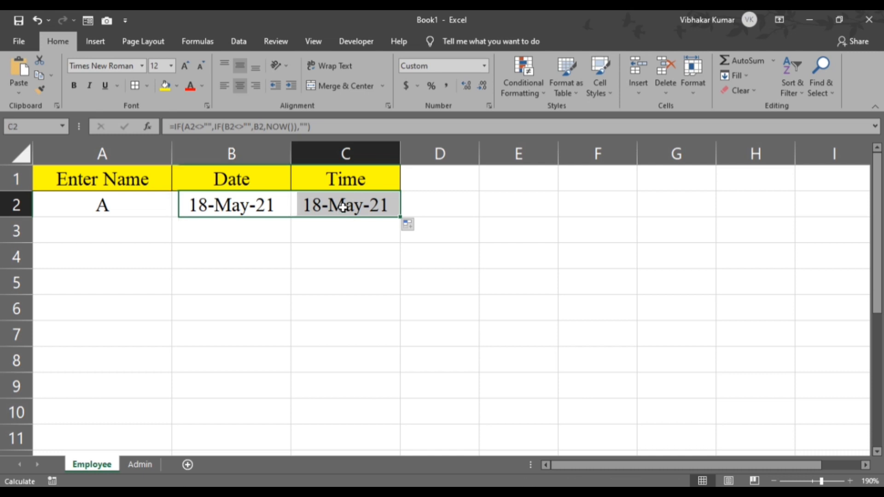
# Format cell C2 under Time with the custom number format h:mm:ss AM/PM.
pyautogui.click(343, 207)
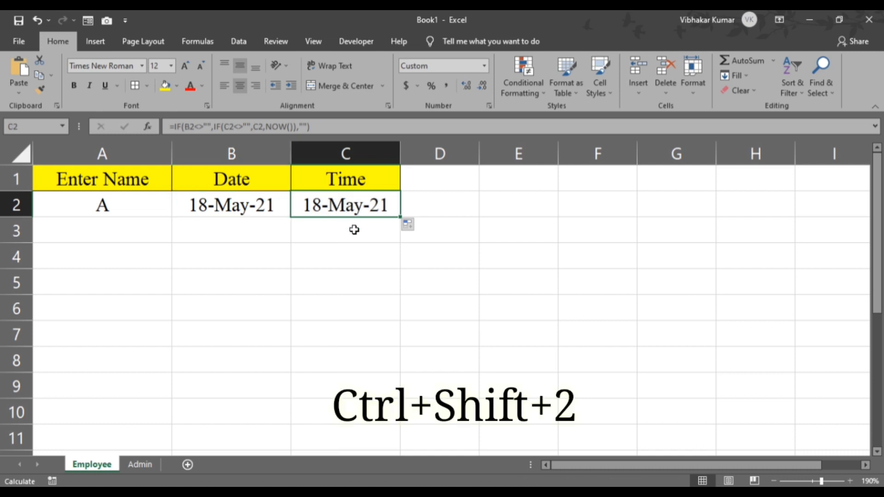
pyautogui.hotkey('ctrl', 'shift', '2')
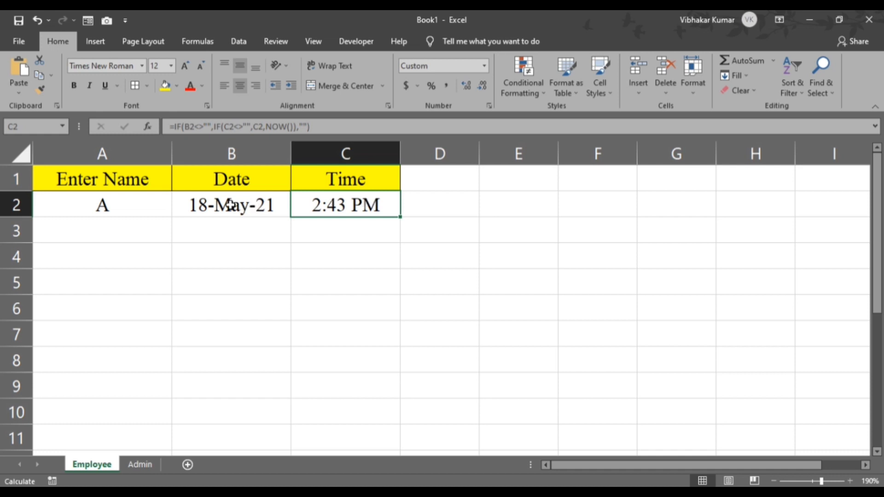
pyautogui.rightClick(341, 204)
pyautogui.click(386, 430)
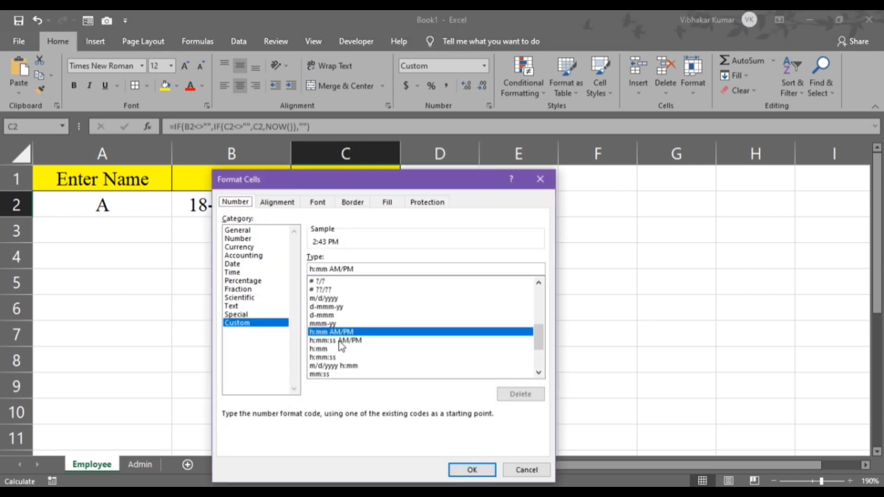
pyautogui.click(339, 340)
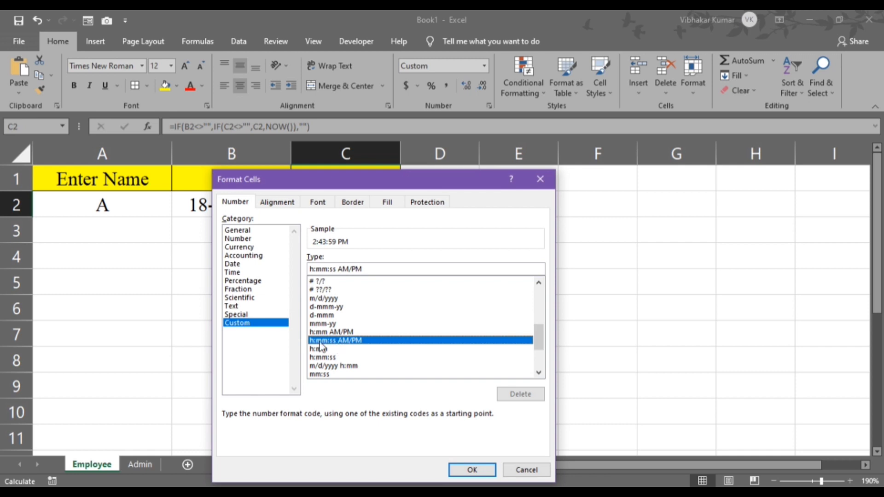
pyautogui.click(472, 469)
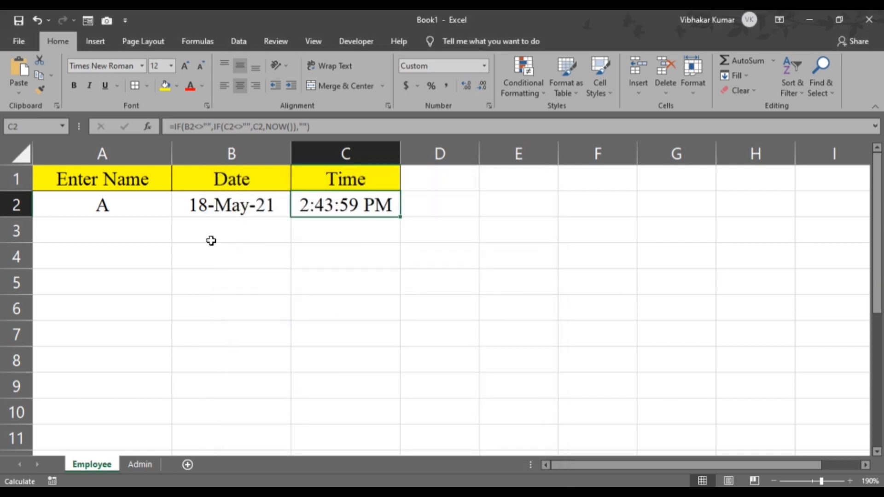
# Review the test record in A2:C2 on the Employee sheet and the rows under the Admin sheet's headings.
pyautogui.click(166, 247)
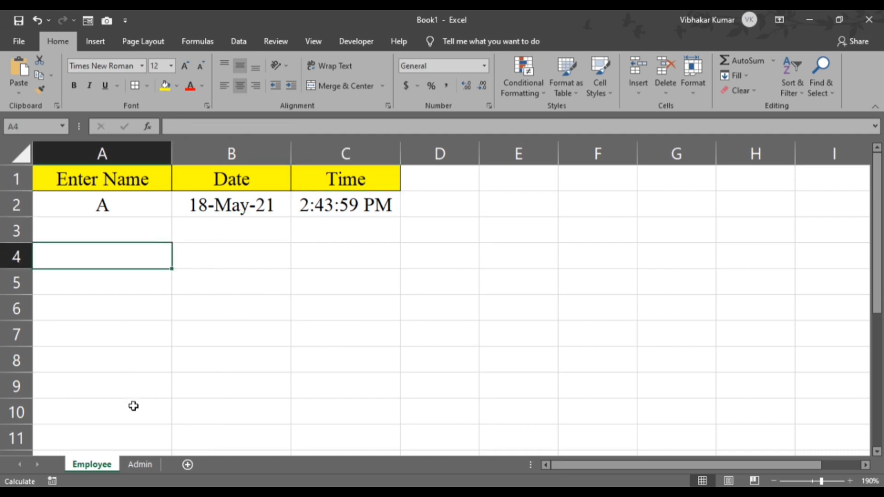
pyautogui.moveTo(108, 198); pyautogui.dragTo(361, 217)
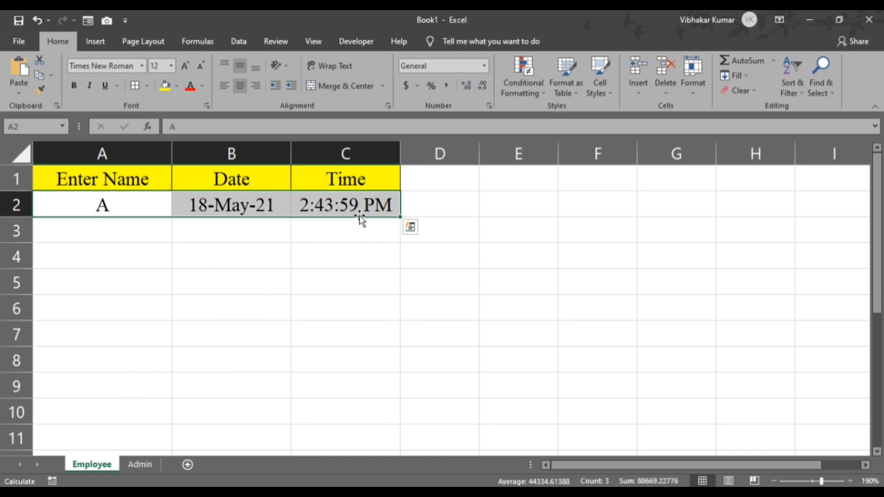
pyautogui.click(143, 464)
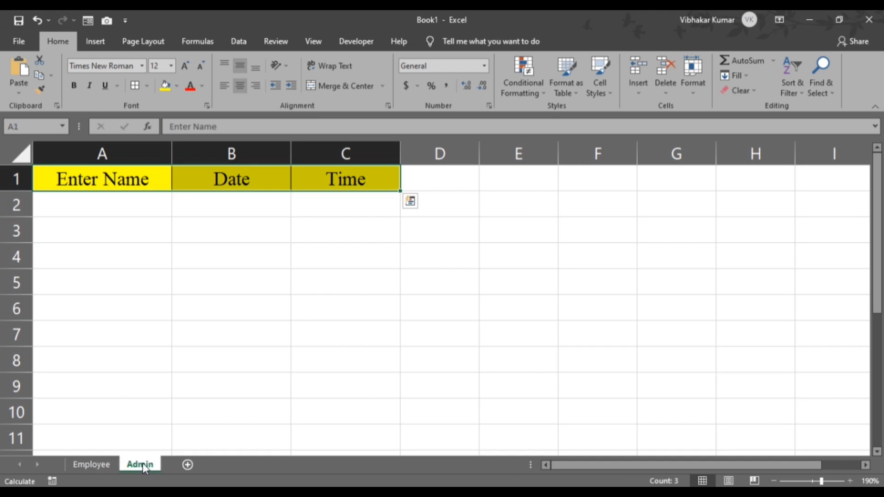
pyautogui.click(91, 464)
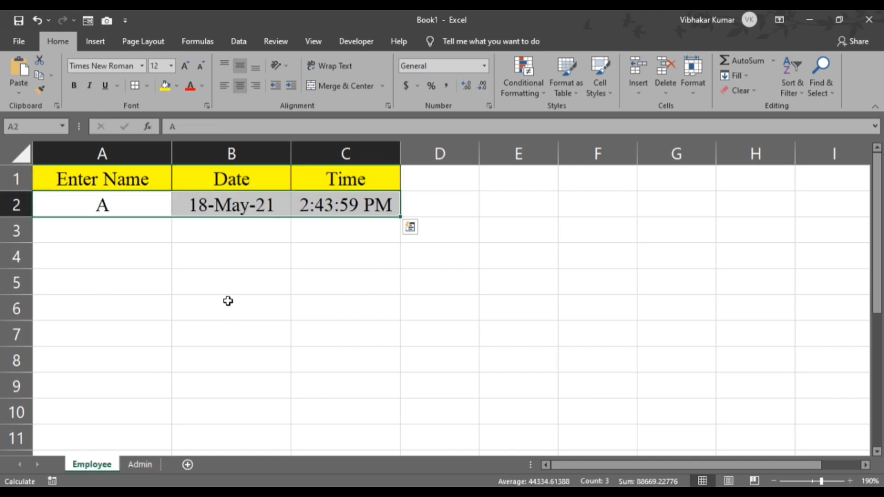
pyautogui.click(232, 274)
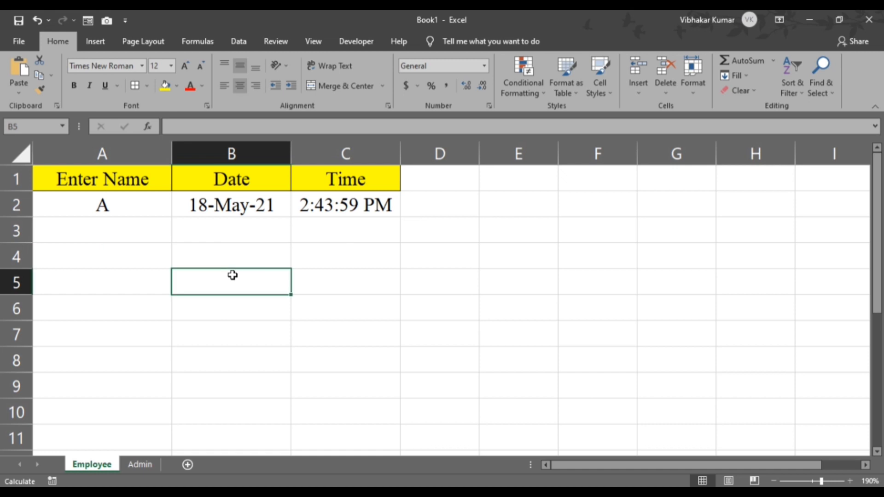
pyautogui.click(341, 286)
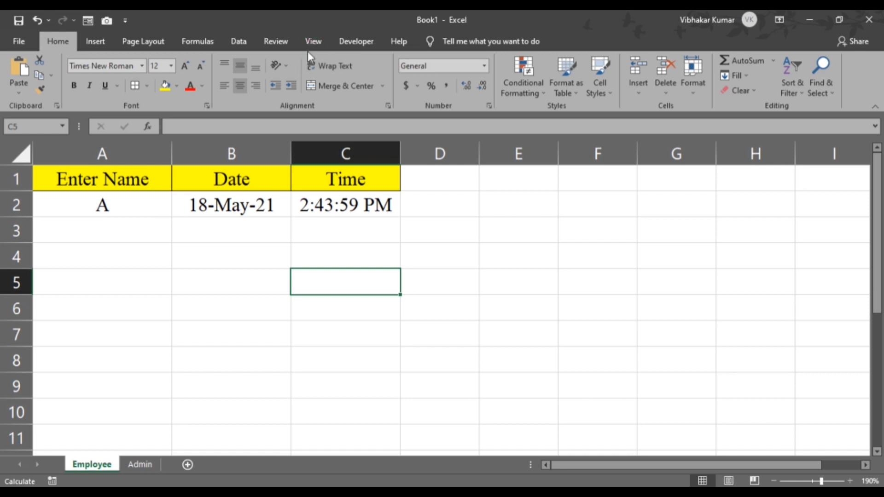
# Start recording a macro named Biomatric, stored in this workbook.
pyautogui.click(315, 41)
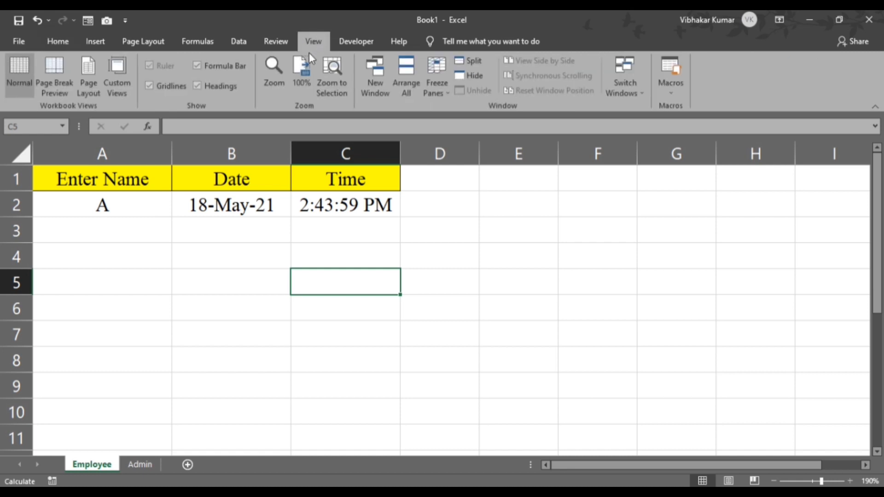
pyautogui.click(673, 92)
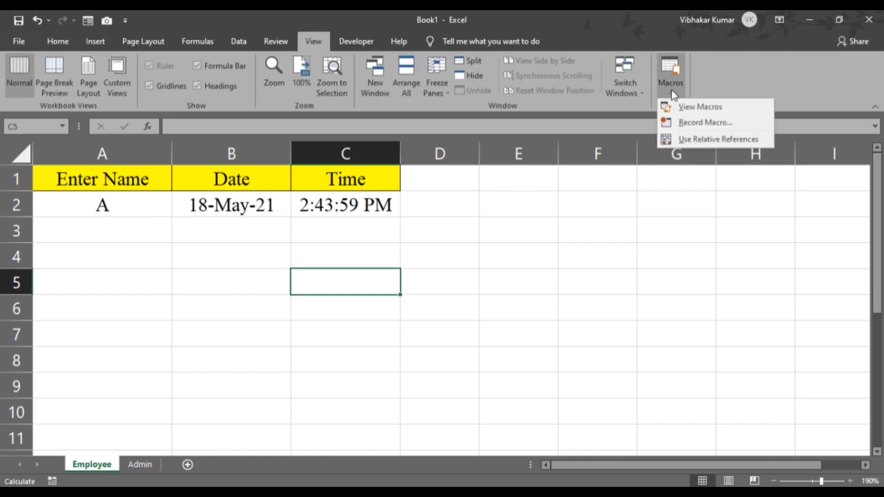
pyautogui.click(686, 123)
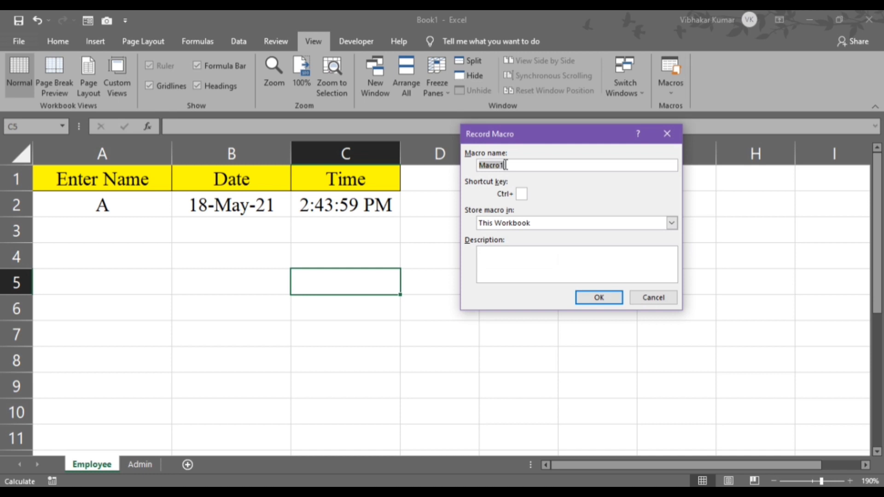
pyautogui.write('Biomatric')
pyautogui.click(598, 297)
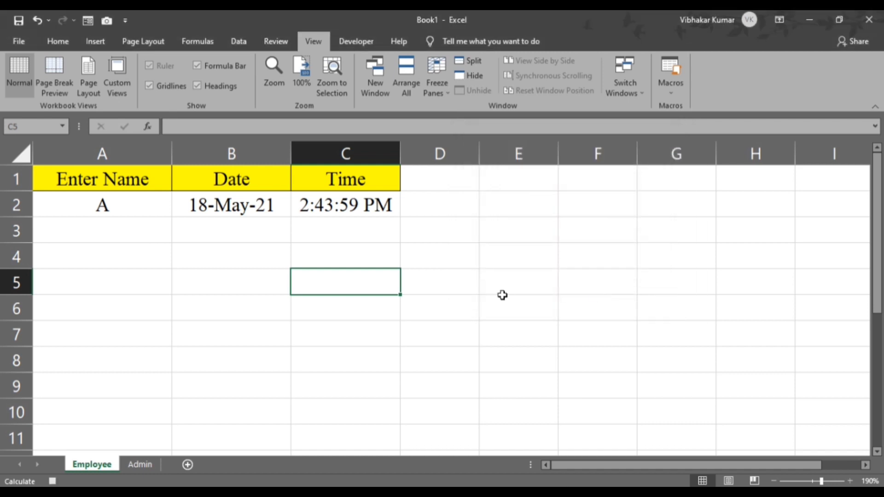
# Copy A2:C2 from the Employee sheet and paste only its values into A2:C2 on the Admin sheet.
pyautogui.moveTo(109, 205); pyautogui.dragTo(374, 210)
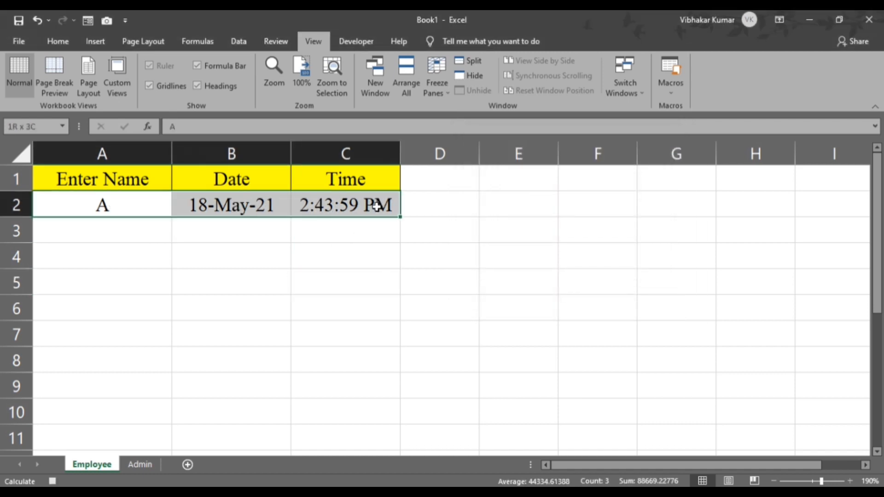
pyautogui.hotkey('ctrl', 'c')
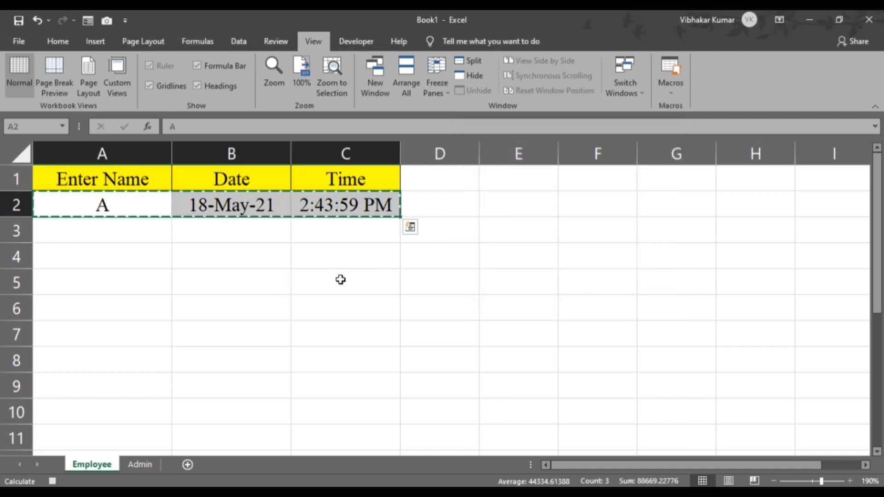
pyautogui.click(140, 463)
pyautogui.moveTo(107, 203); pyautogui.dragTo(335, 209)
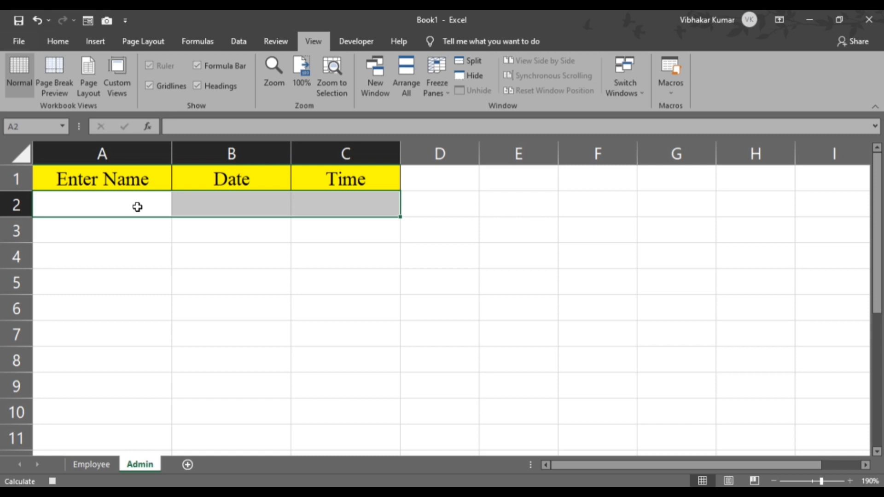
pyautogui.click(54, 36)
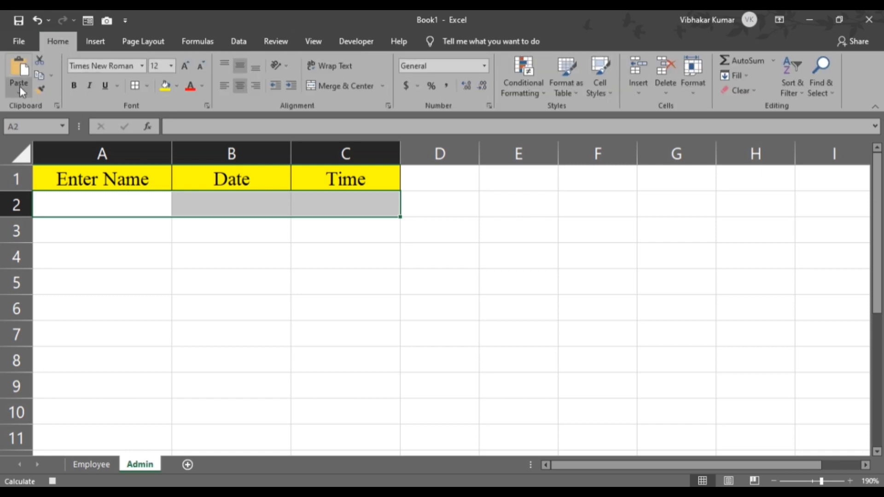
pyautogui.click(18, 93)
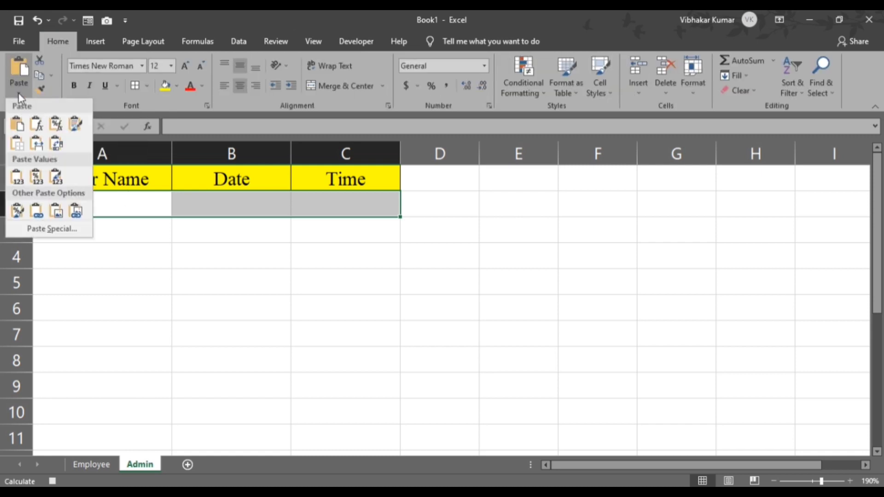
pyautogui.click(139, 225)
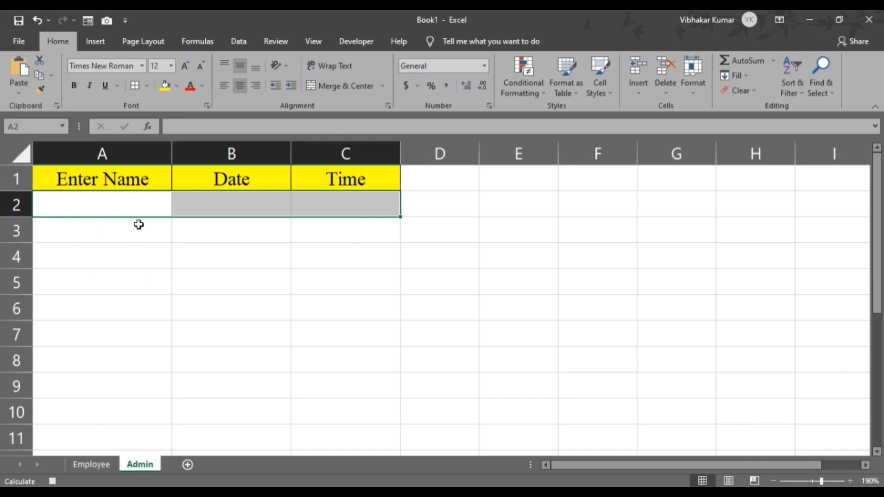
pyautogui.hotkey('ctrl', 'alt', 'v')
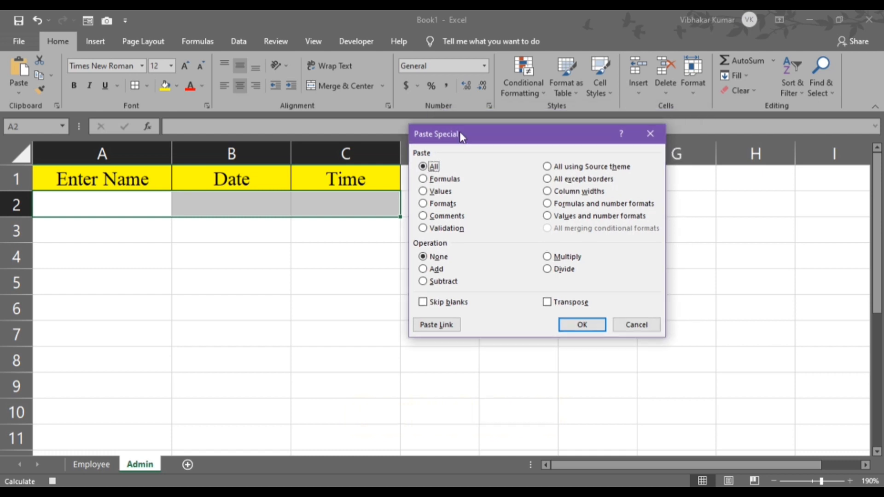
pyautogui.click(425, 192)
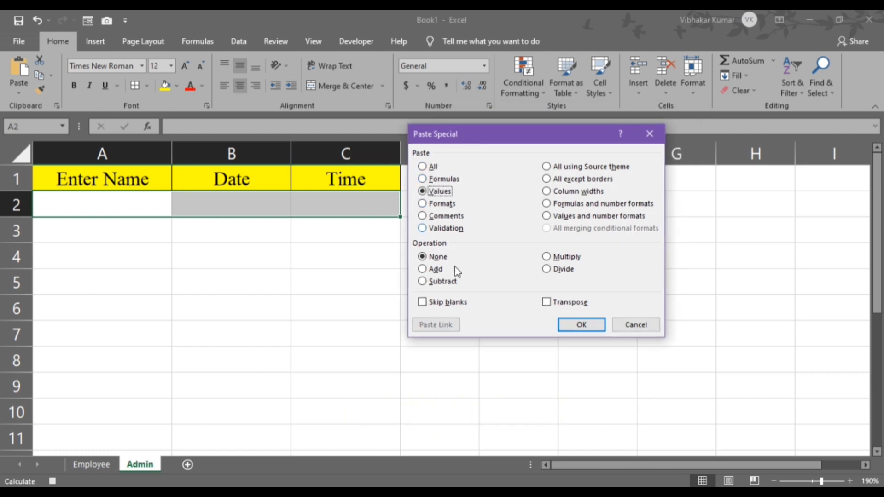
pyautogui.click(581, 325)
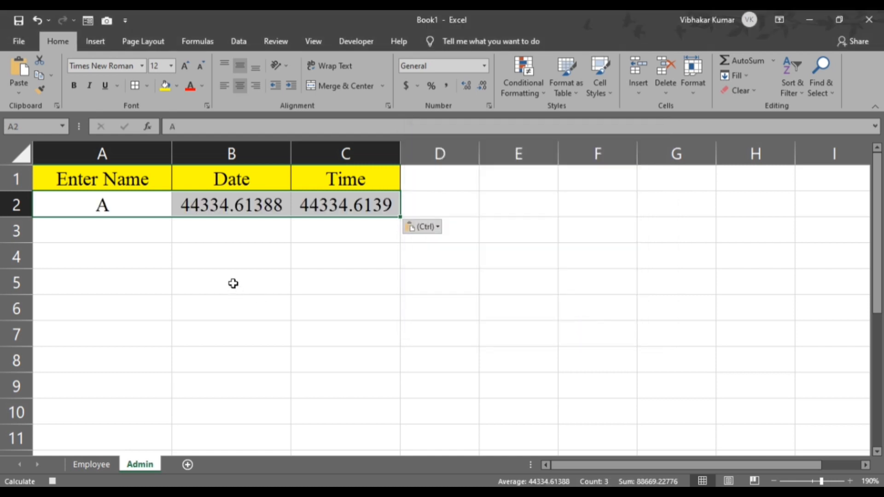
# Format the pasted value in cell B2 on the Admin sheet as a day-month-year date.
pyautogui.click(227, 211)
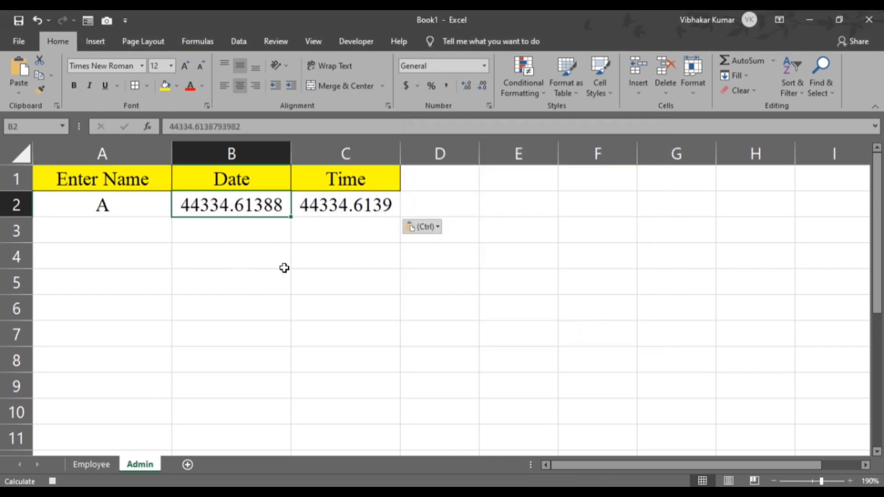
pyautogui.hotkey('ctrl', 'shift', '3')
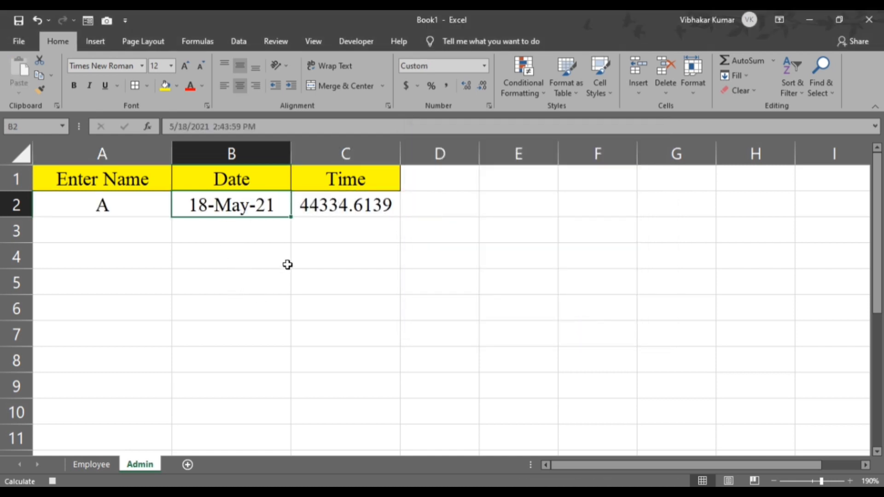
# Format the pasted value in cell C2 on the Admin sheet as a time using the custom type h:mm:ss AM/PM.
pyautogui.click(335, 208)
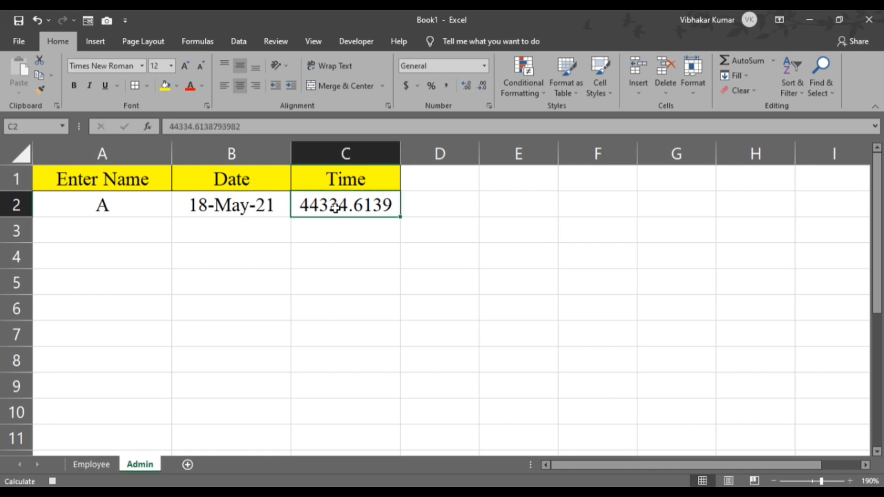
pyautogui.hotkey('ctrl', 'shift', '2')
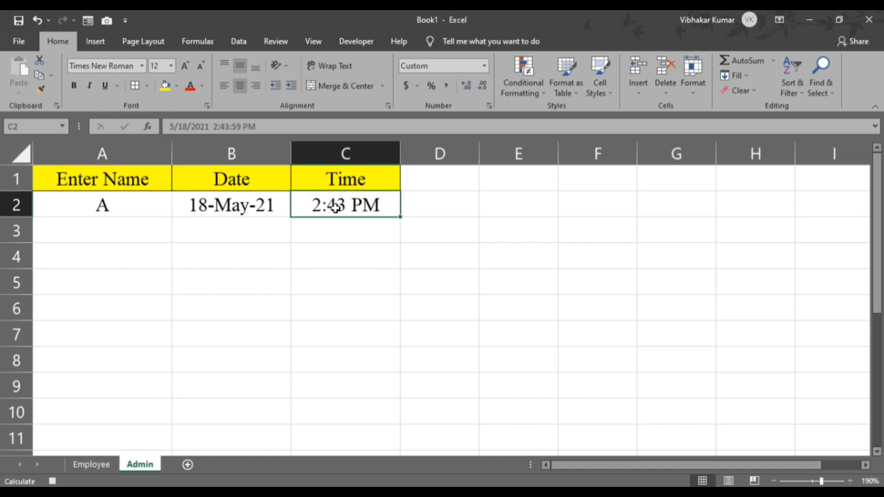
pyautogui.rightClick(335, 207)
pyautogui.click(370, 423)
pyautogui.click(318, 340)
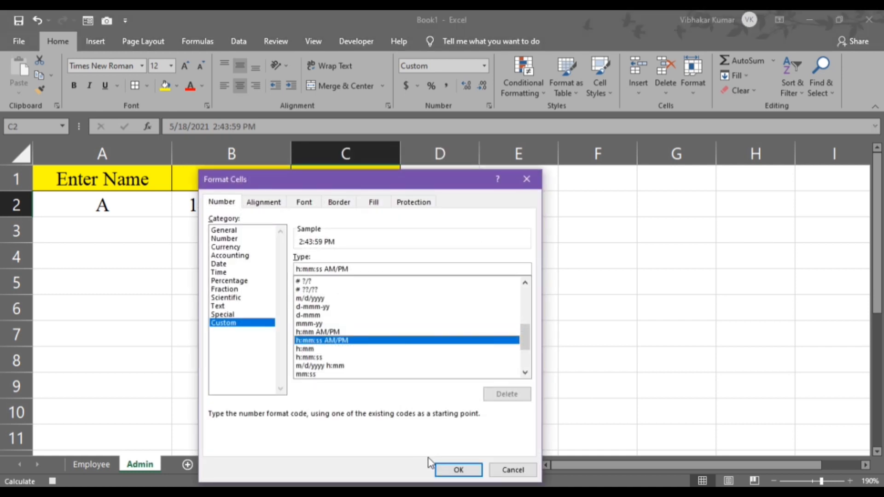
pyautogui.click(458, 470)
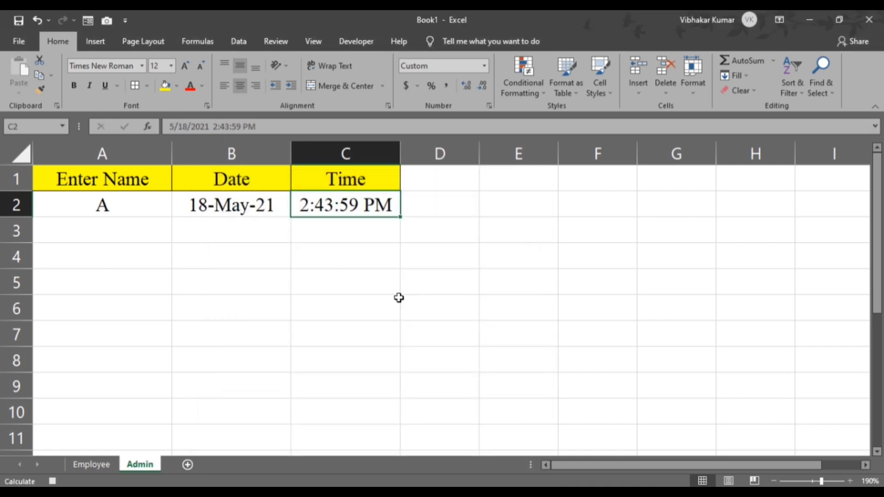
# Insert a blank row above the record in row 2 of the Admin sheet and remove the fill from A2:C2.
pyautogui.click(17, 205)
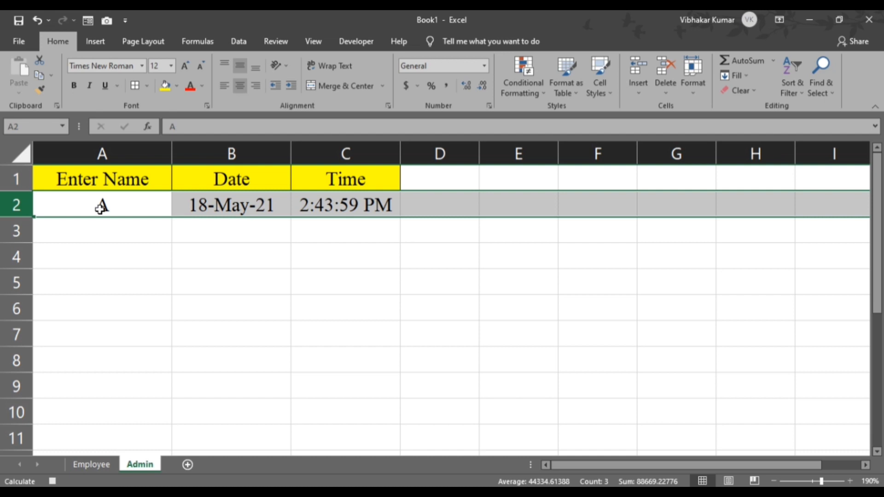
pyautogui.rightClick(20, 205)
pyautogui.click(56, 294)
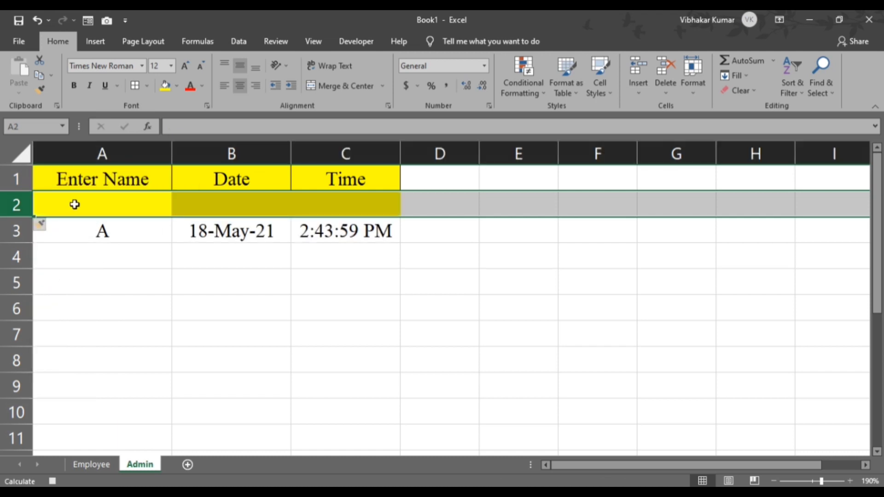
pyautogui.moveTo(73, 203); pyautogui.dragTo(322, 201)
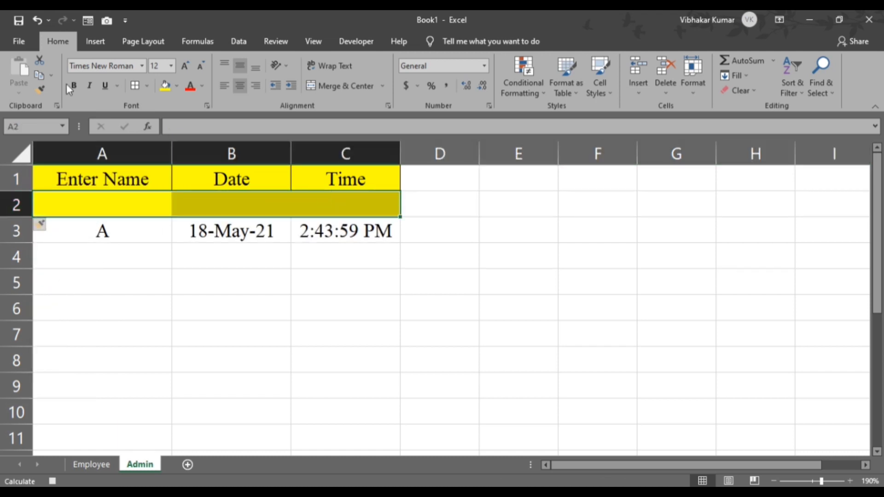
pyautogui.click(177, 87)
pyautogui.click(193, 200)
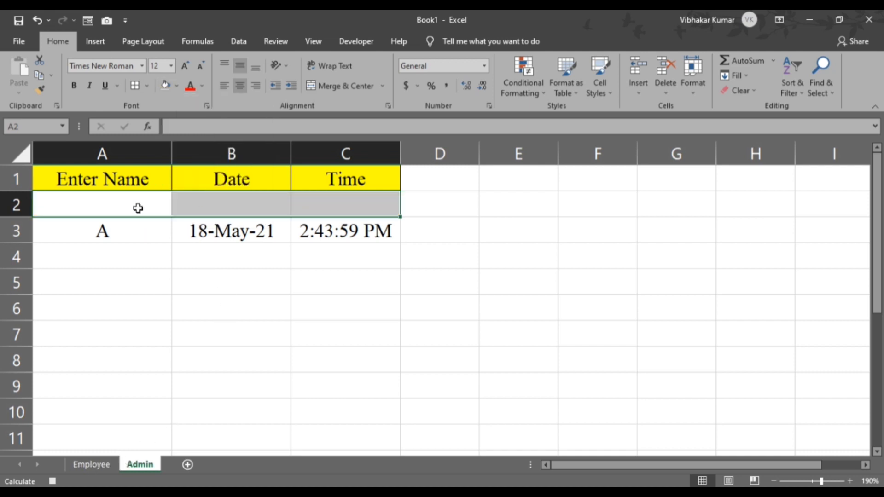
# Clear the entered name from cell A2 on the Employee sheet.
pyautogui.click(93, 463)
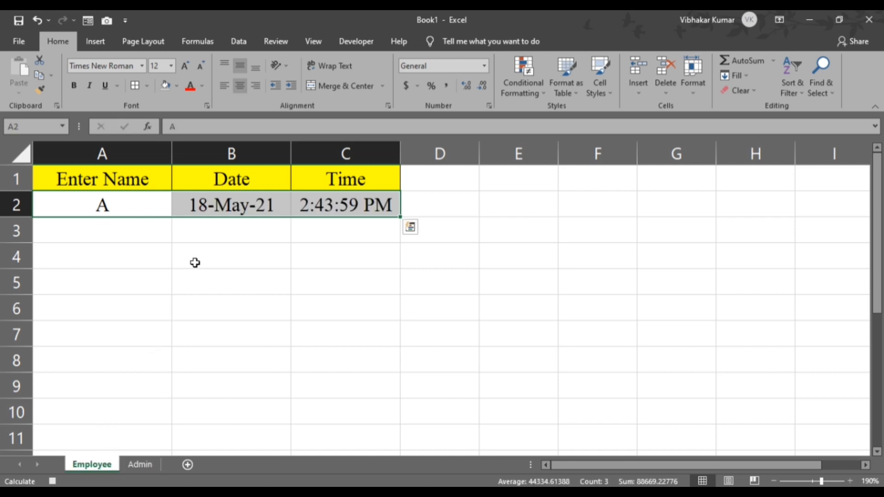
pyautogui.click(178, 249)
pyautogui.click(107, 204)
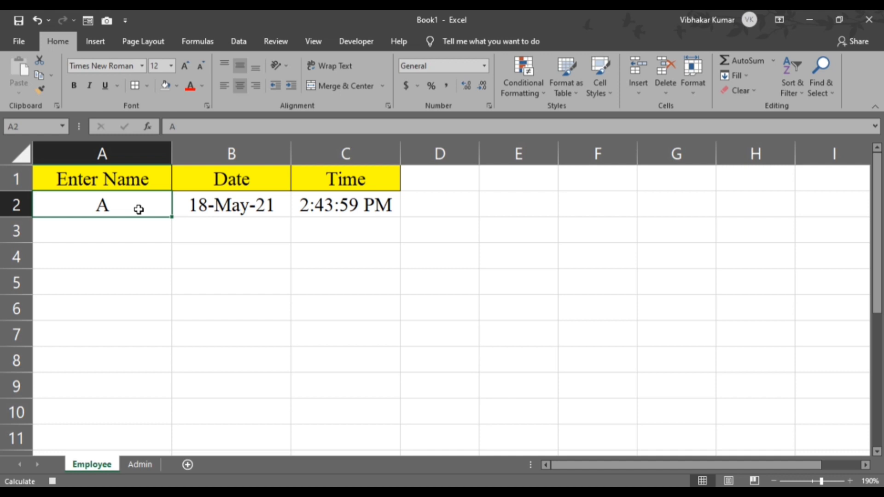
pyautogui.press('Delete')
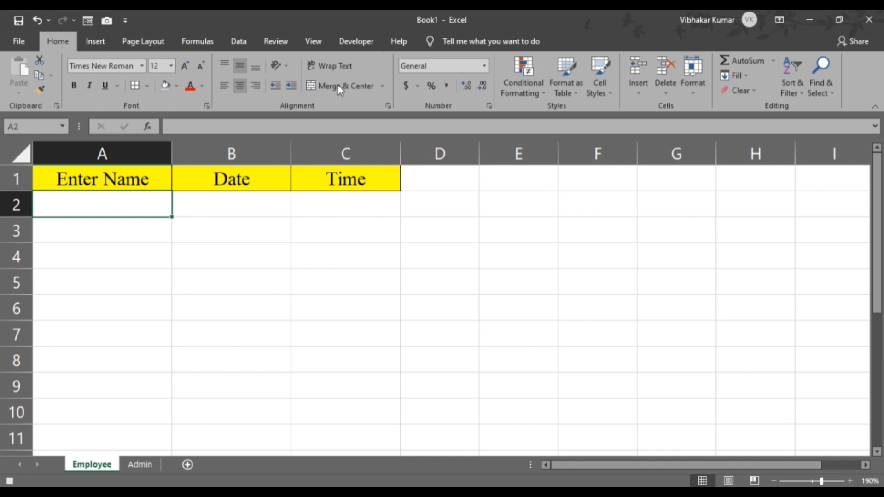
# Stop recording the macro and select the empty cell A2 on the Admin sheet.
pyautogui.click(321, 42)
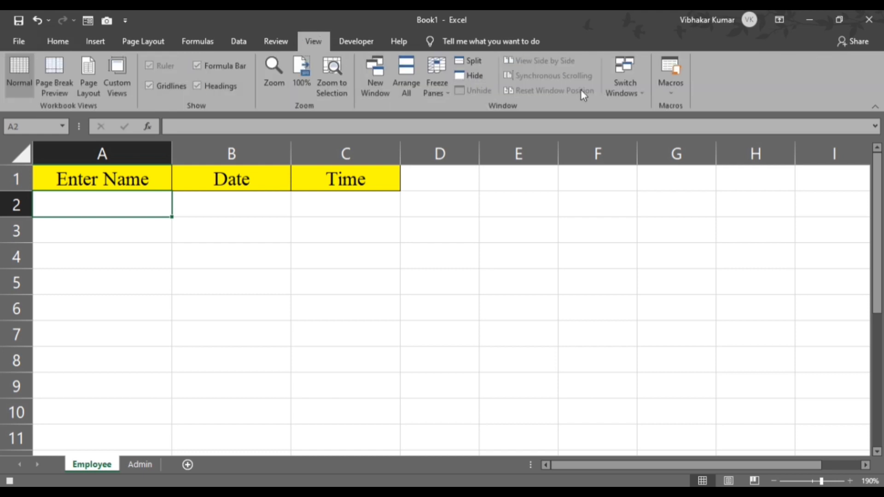
pyautogui.click(675, 95)
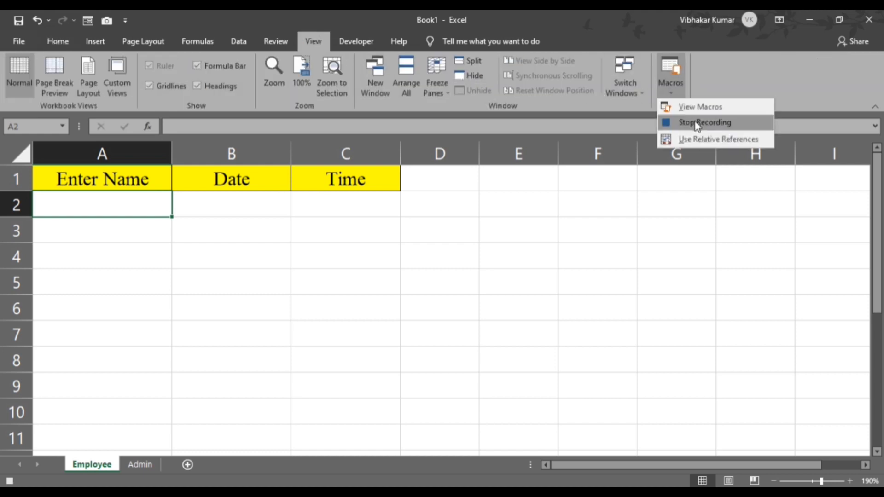
pyautogui.click(697, 123)
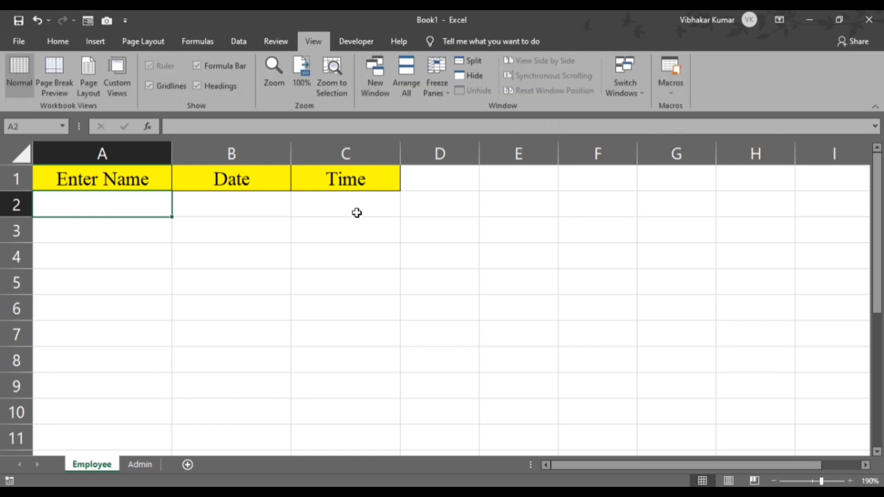
pyautogui.click(138, 464)
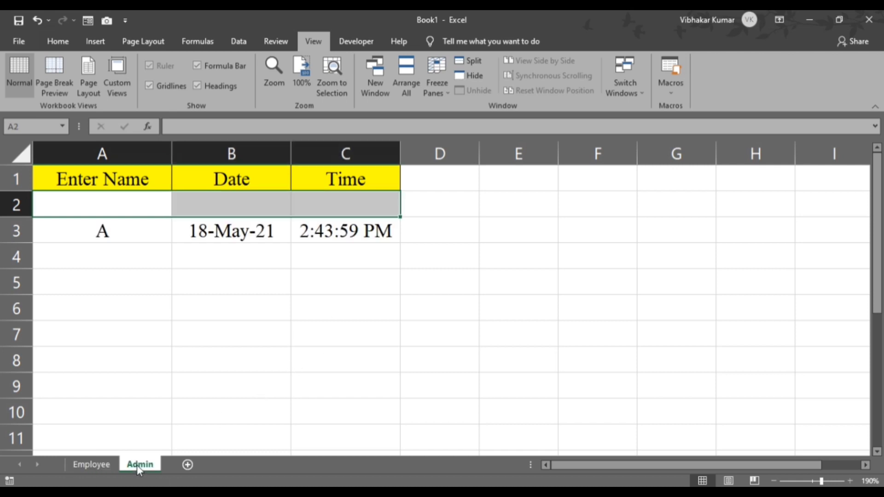
pyautogui.click(85, 203)
# Draw a rounded rectangle about 0.87" wide and 0.36" high over cells C4:C5 on the Employee sheet.
pyautogui.click(89, 464)
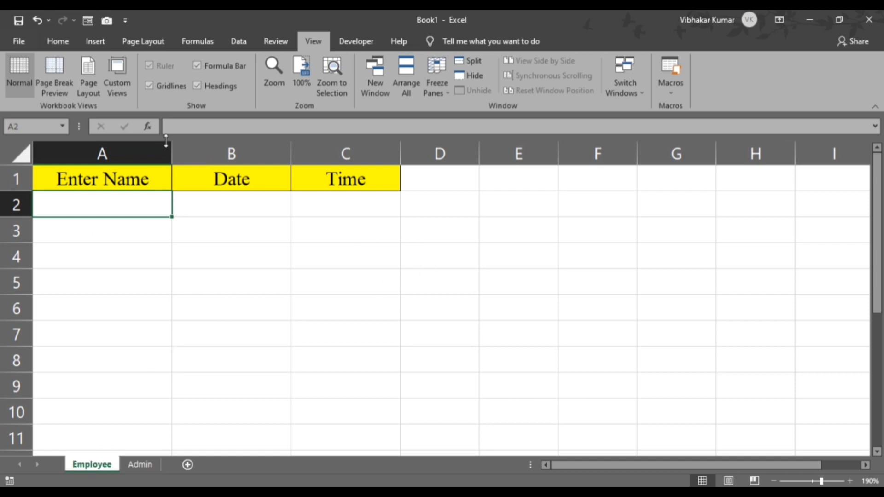
pyautogui.click(102, 43)
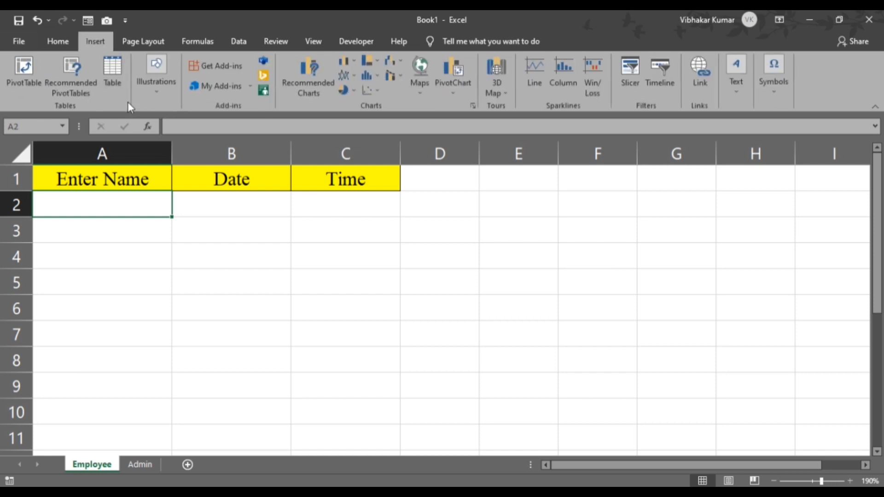
pyautogui.click(154, 90)
pyautogui.click(180, 146)
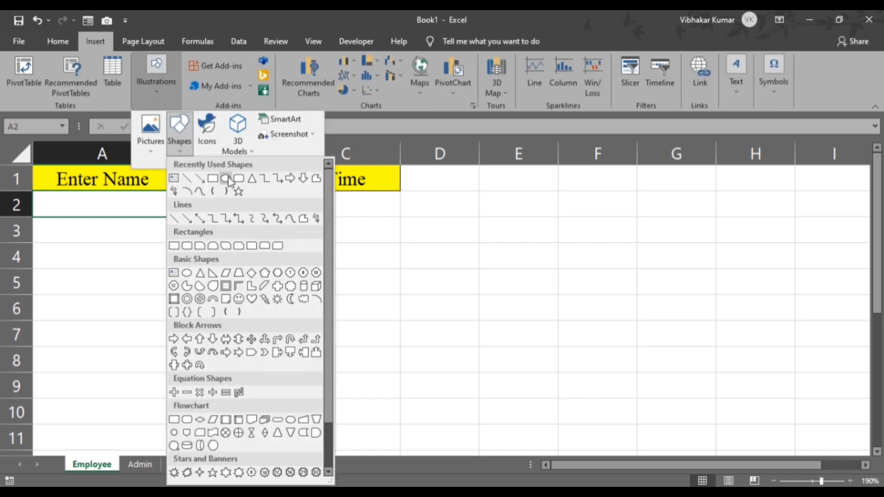
pyautogui.click(239, 180)
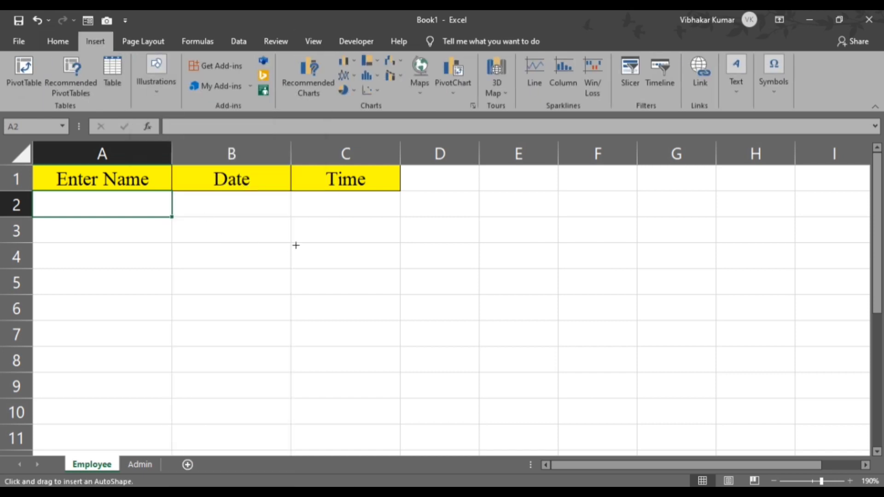
pyautogui.moveTo(296, 245)
pyautogui.mouseDown()
pyautogui.moveTo(337, 281)
pyautogui.moveTo(396, 288)
pyautogui.mouseUp()
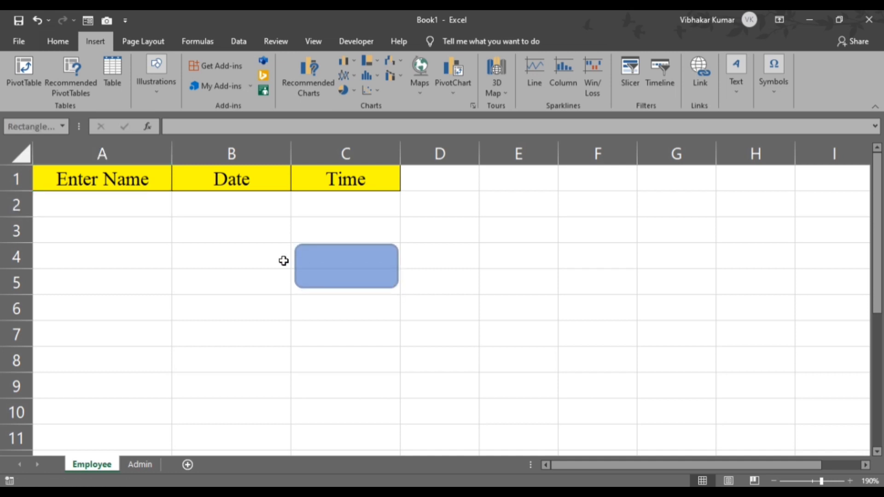
# Add the text "Submit" to the rounded rectangle.
pyautogui.rightClick(320, 268)
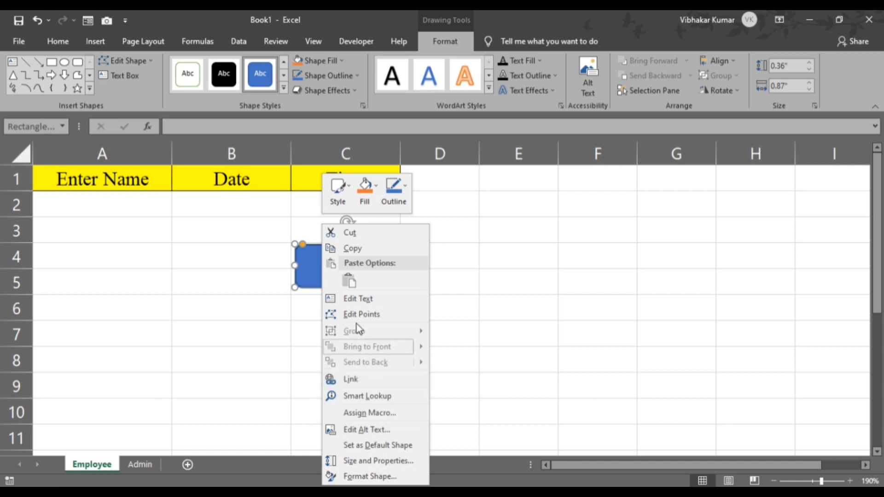
pyautogui.click(366, 299)
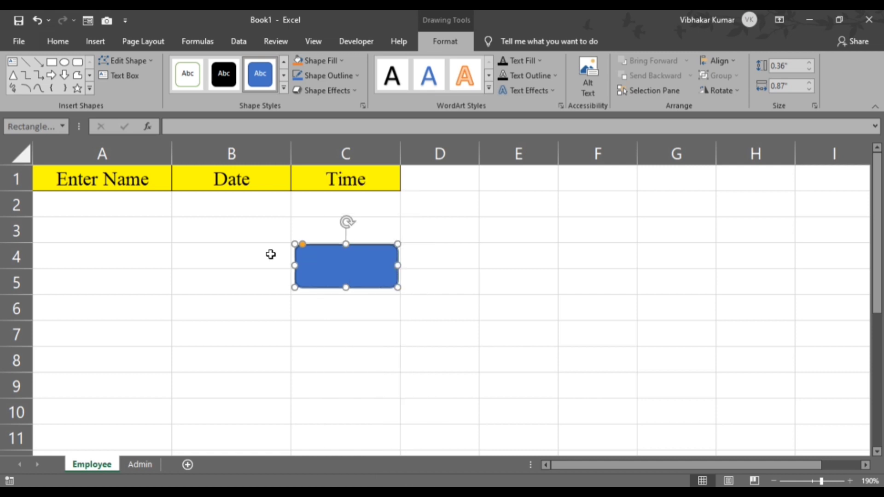
pyautogui.write('Subm')
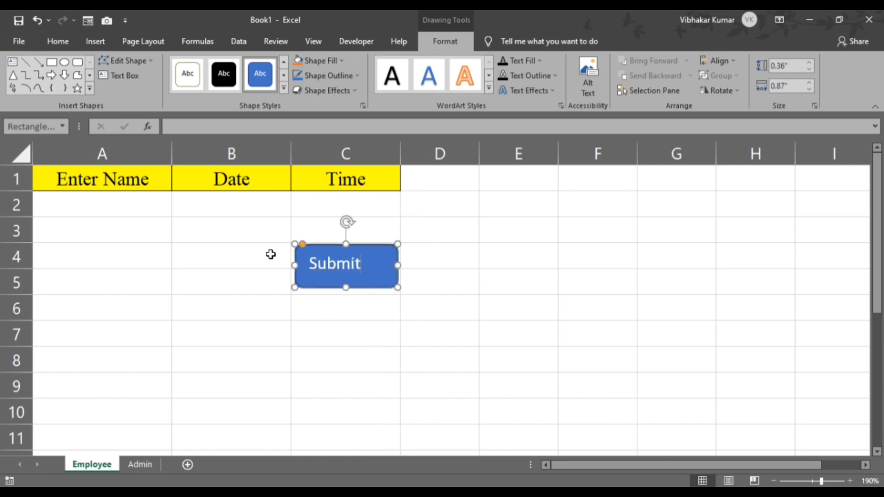
pyautogui.write('it')
# Format the Submit text as Times New Roman, size 14, centered horizontally and vertically in the shape.
pyautogui.hotkey('ctrl', 'a')
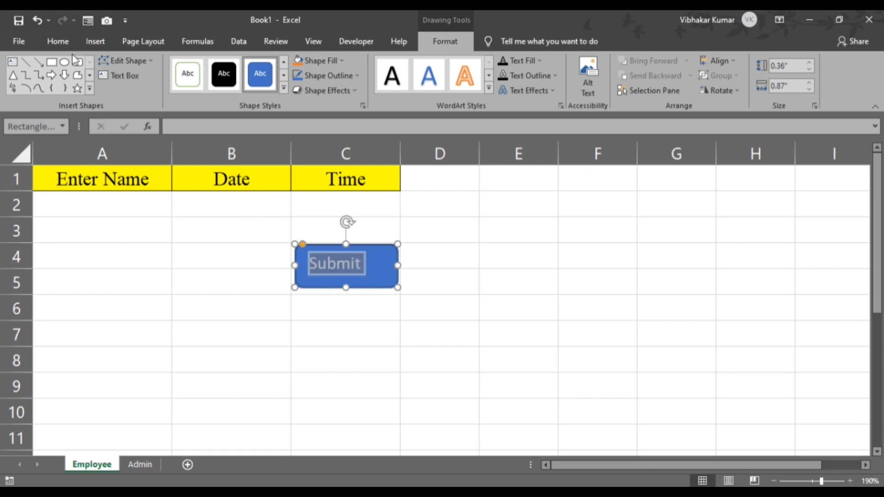
pyautogui.click(63, 41)
pyautogui.click(122, 65)
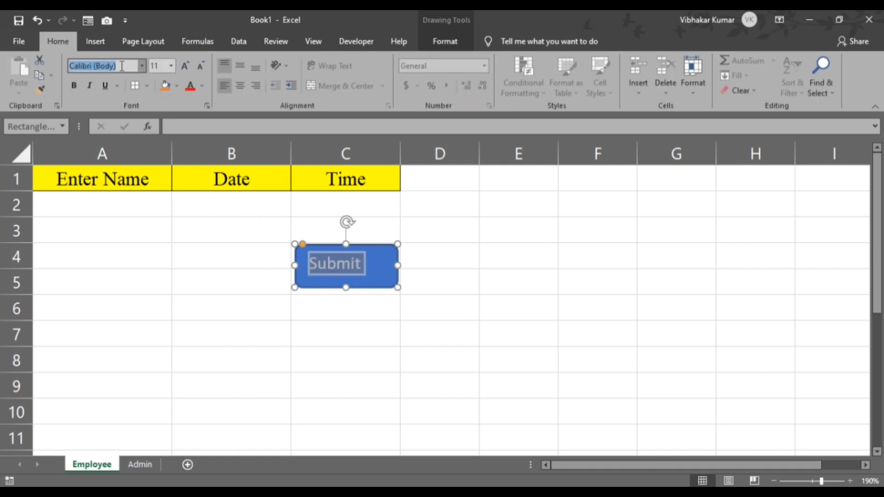
pyautogui.write('Times New Roman')
pyautogui.press('Return')
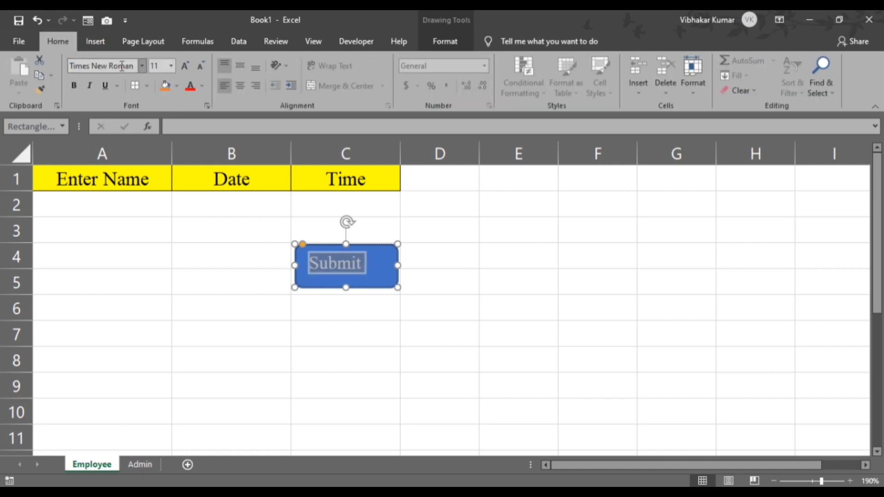
pyautogui.click(185, 65)
pyautogui.click(185, 65)
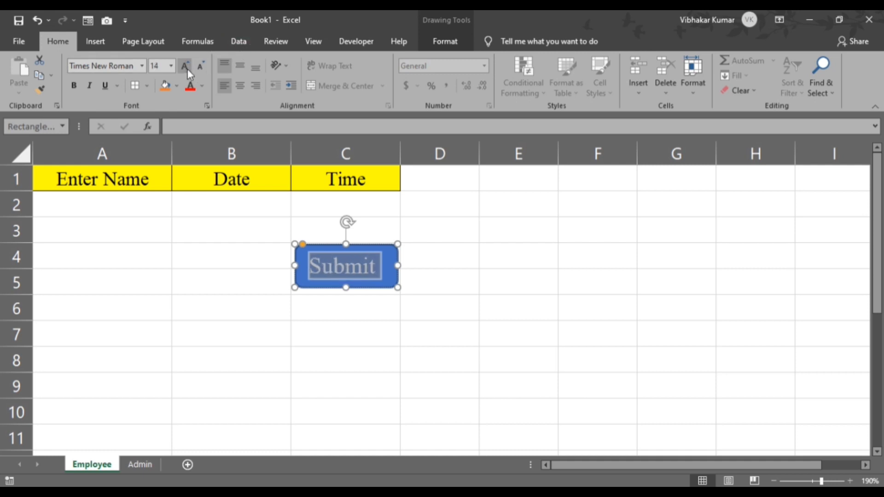
pyautogui.click(238, 85)
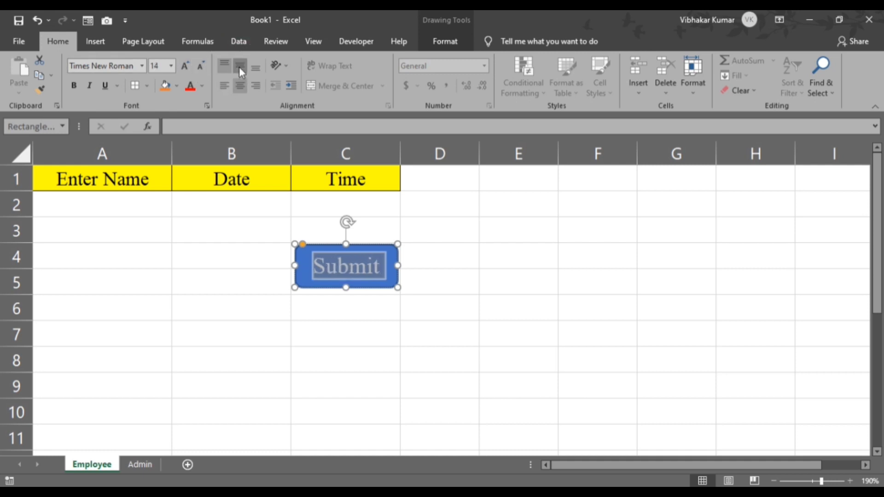
pyautogui.click(432, 251)
# Fill the Submit shape with standard purple and remove its outline.
pyautogui.click(384, 249)
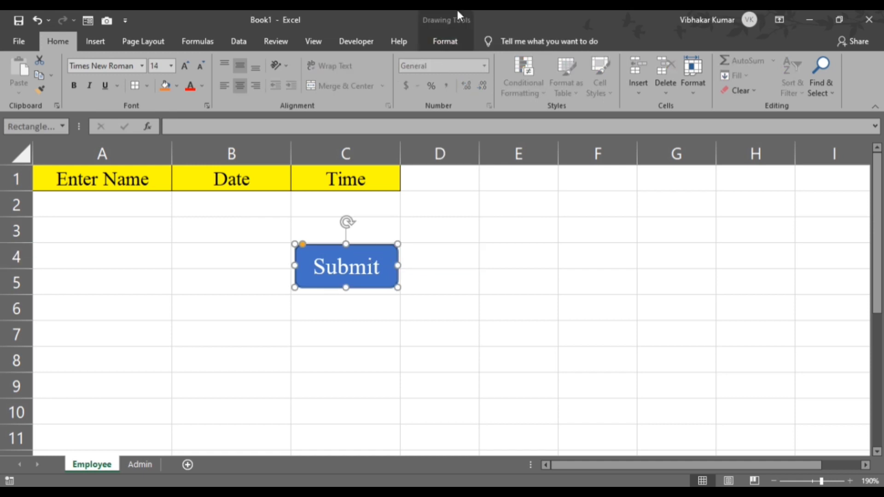
pyautogui.click(445, 42)
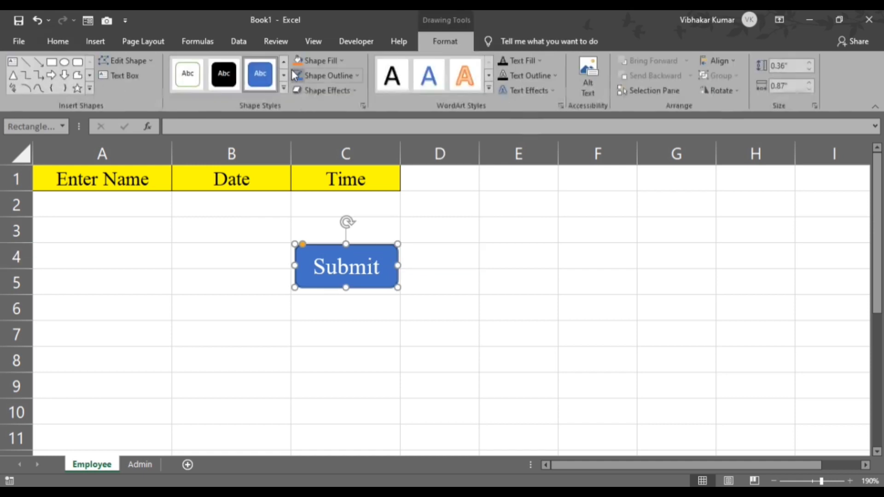
pyautogui.click(325, 60)
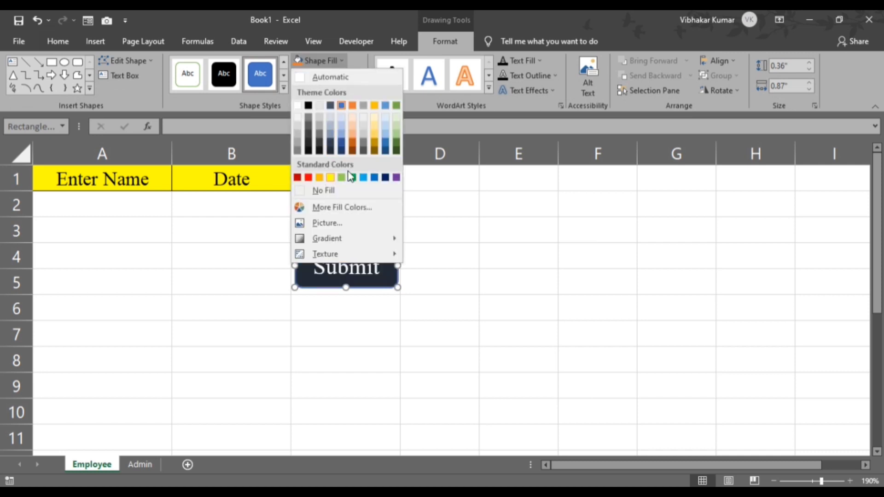
pyautogui.click(396, 178)
pyautogui.click(349, 75)
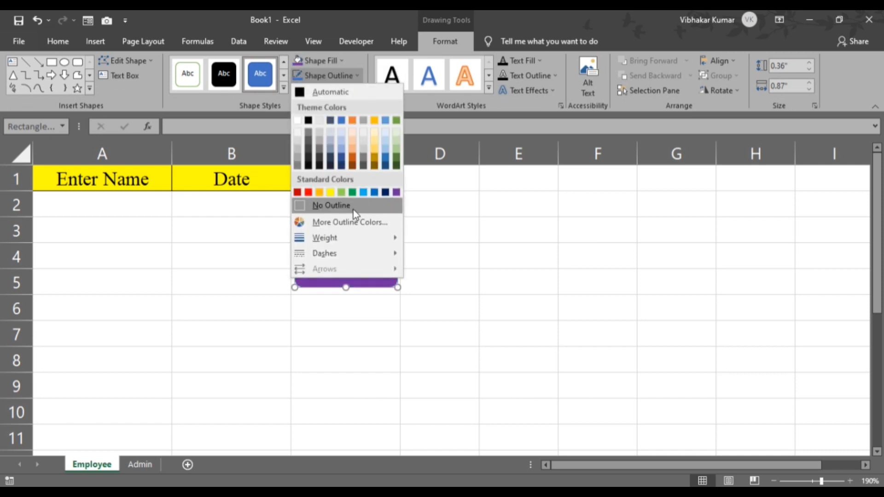
pyautogui.click(353, 209)
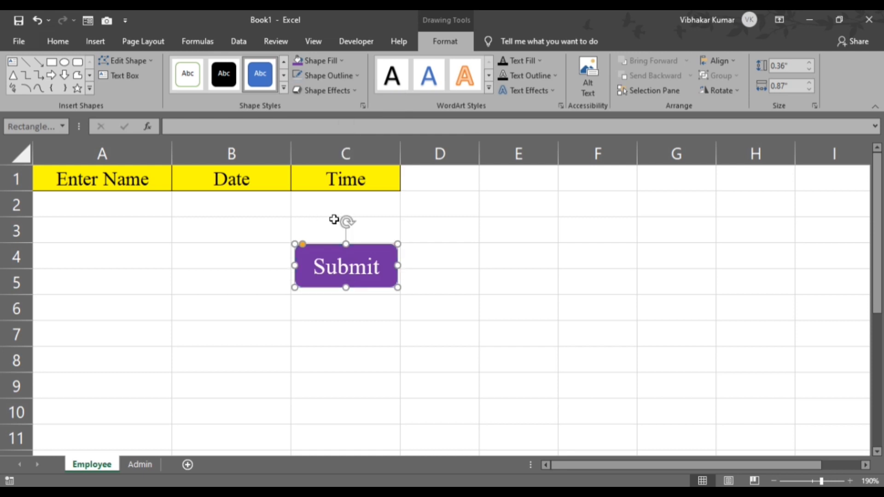
# Apply the dark center gradient variation to the purple fill of the Submit shape.
pyautogui.click(338, 59)
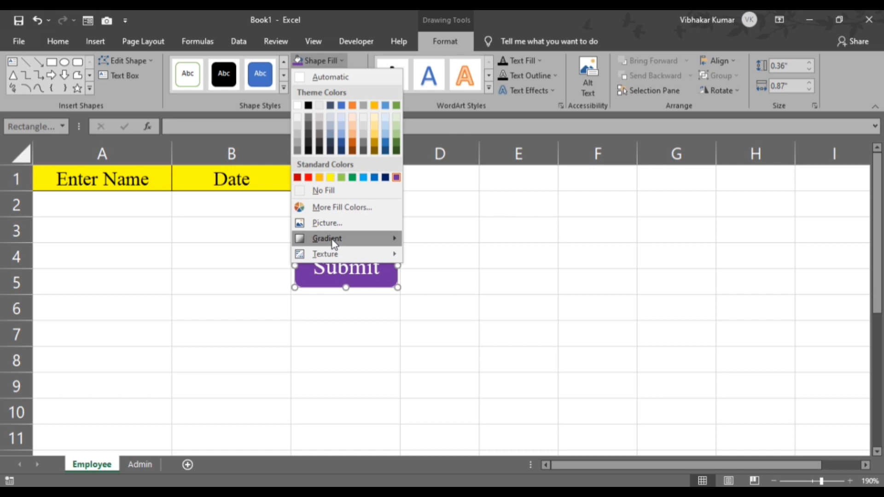
pyautogui.moveTo(334, 242)
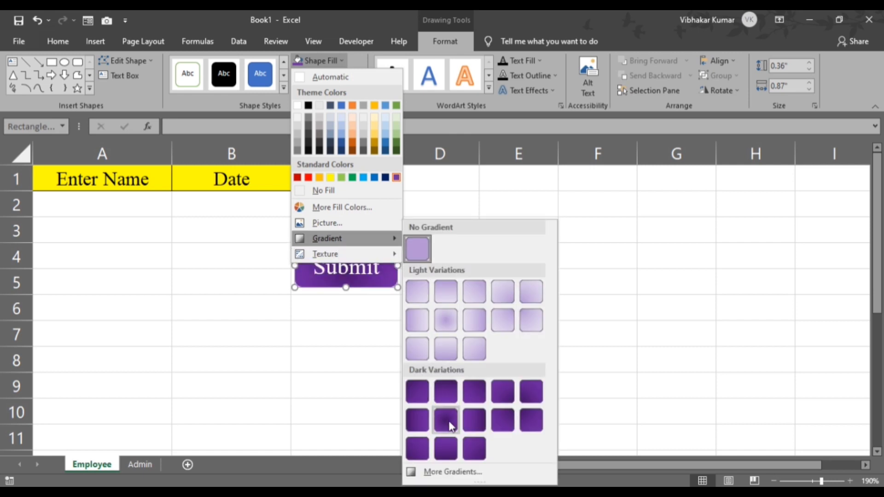
pyautogui.click(448, 425)
# Add an orange glow and a reflection below to the Submit shape.
pyautogui.click(347, 89)
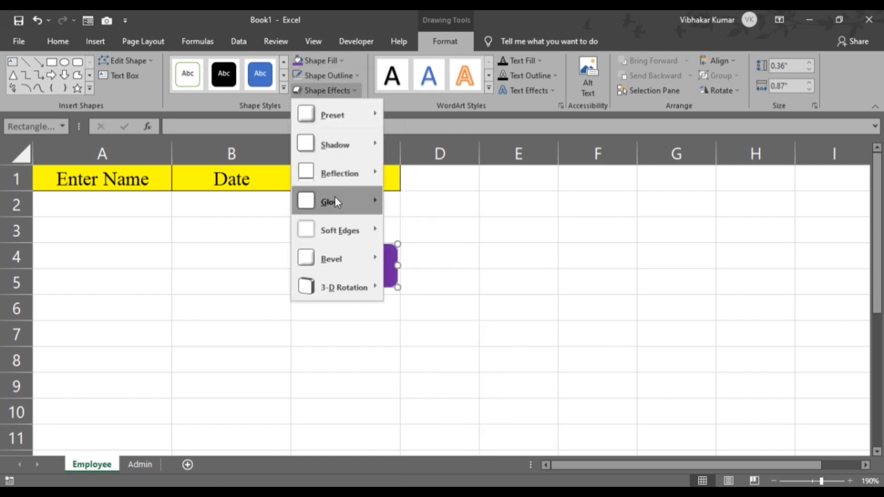
pyautogui.moveTo(336, 199)
pyautogui.click(438, 306)
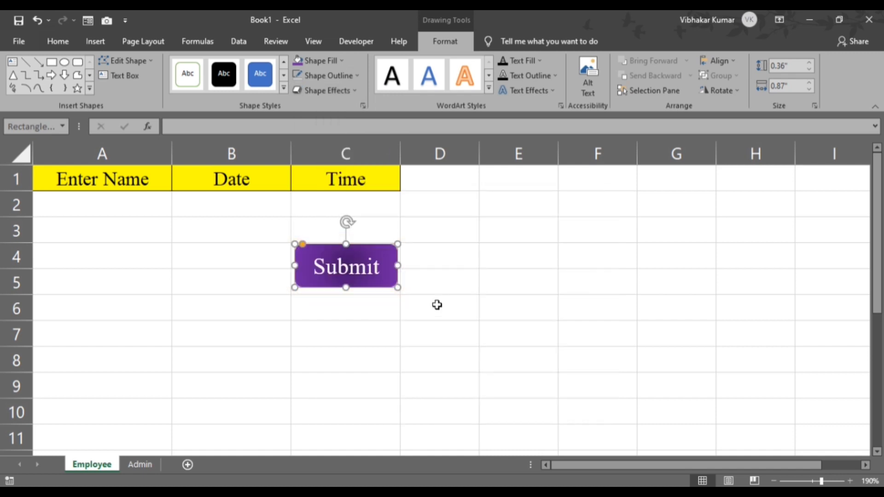
pyautogui.click(346, 93)
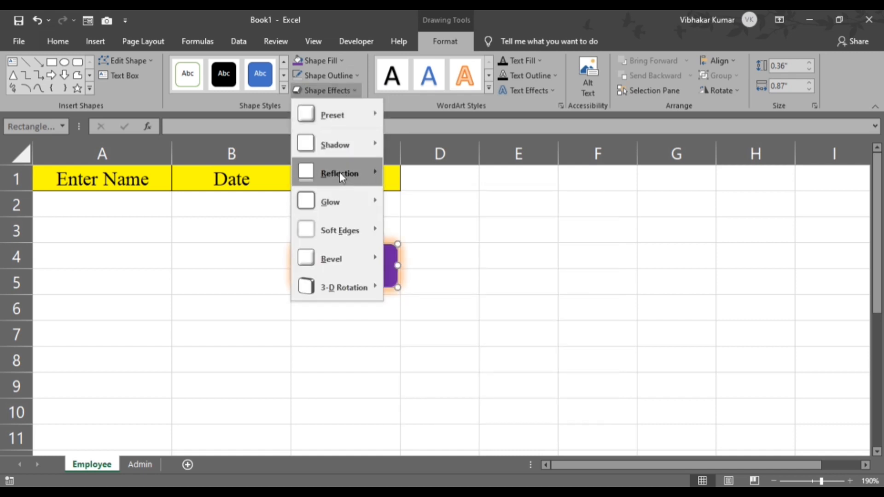
pyautogui.moveTo(339, 172)
pyautogui.click(435, 261)
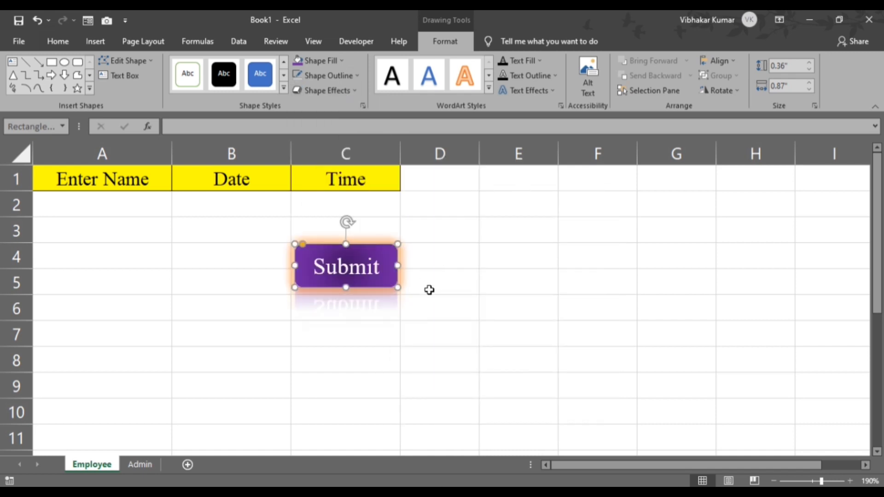
pyautogui.click(454, 285)
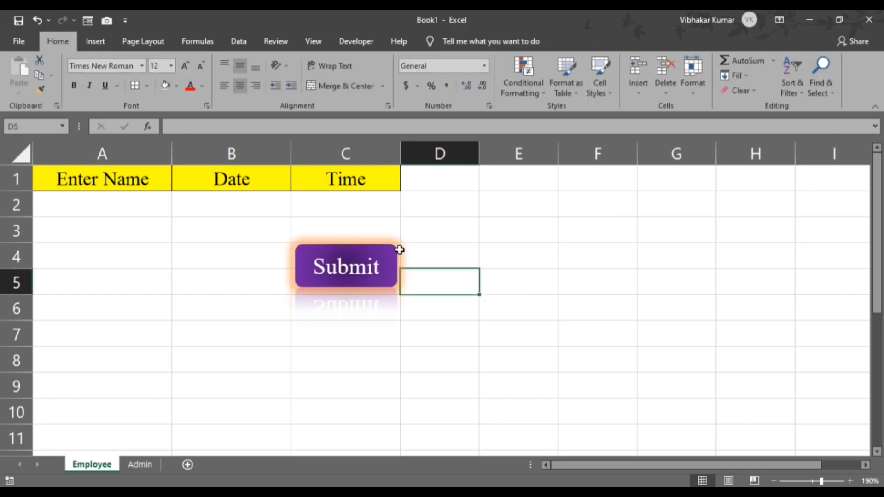
# Assign the Biomatric macro to the Submit shape.
pyautogui.click(358, 249)
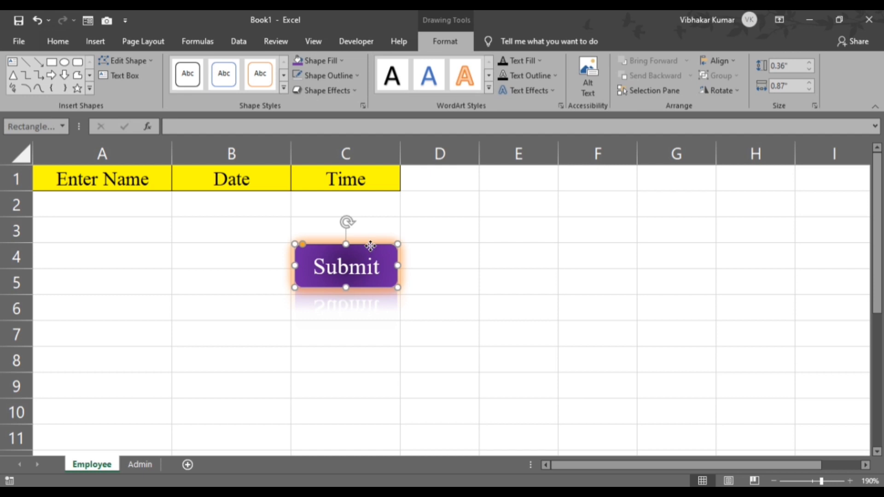
pyautogui.rightClick(372, 248)
pyautogui.press('Escape')
pyautogui.rightClick(358, 250)
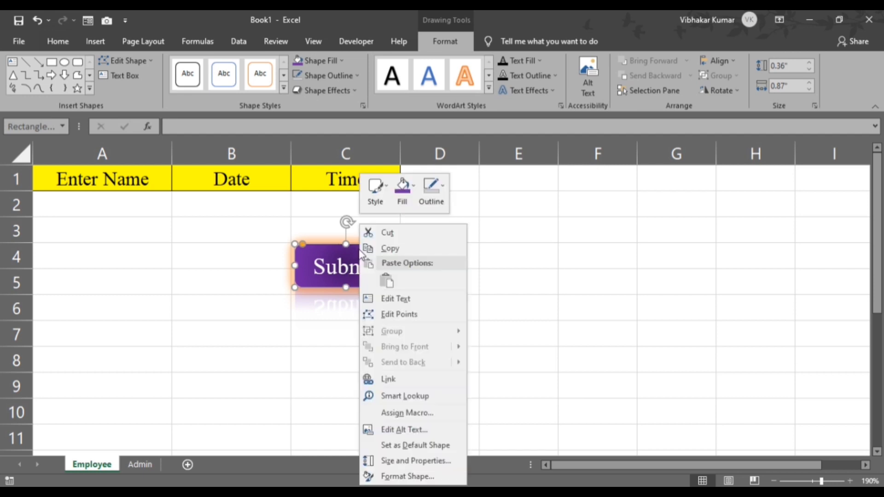
pyautogui.click(413, 413)
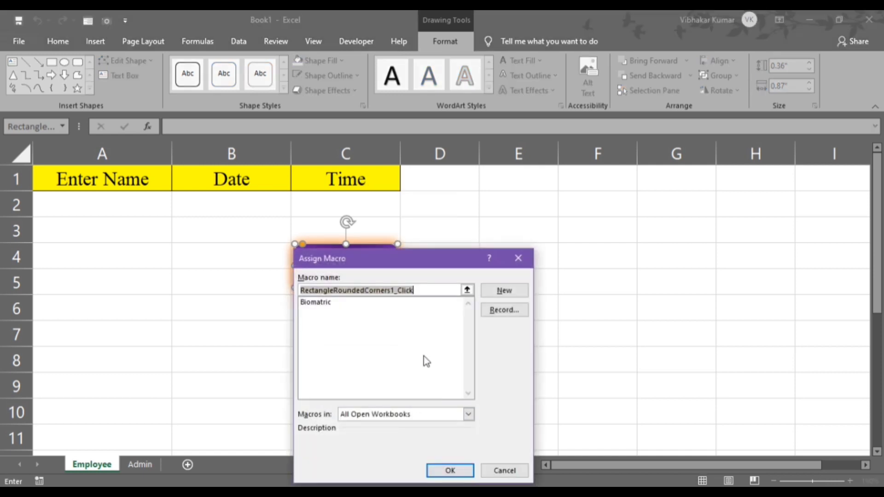
pyautogui.click(324, 304)
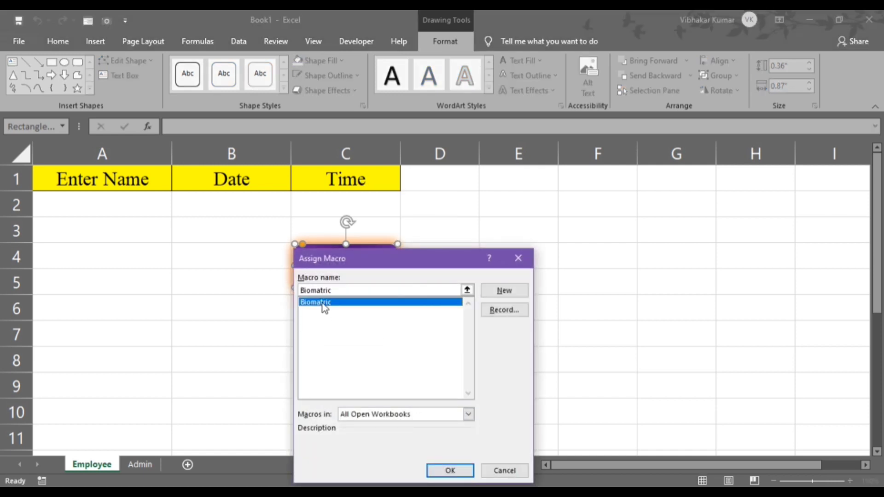
pyautogui.moveTo(404, 255); pyautogui.dragTo(566, 160)
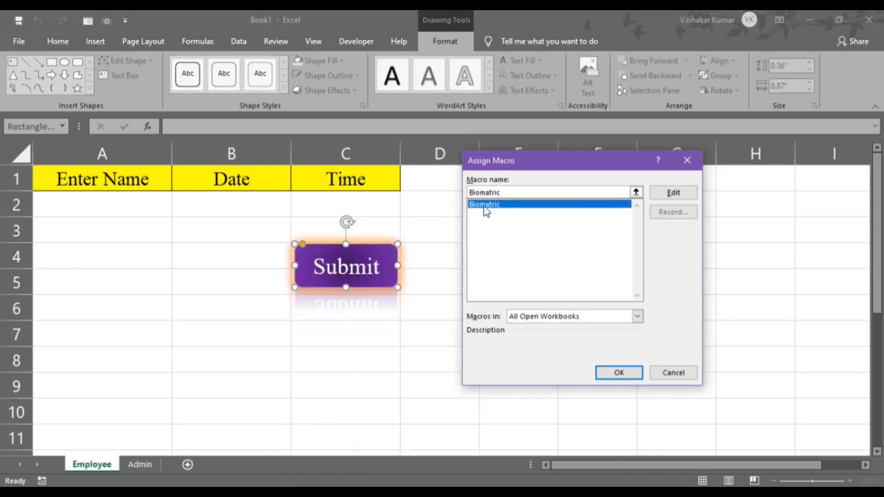
pyautogui.click(617, 373)
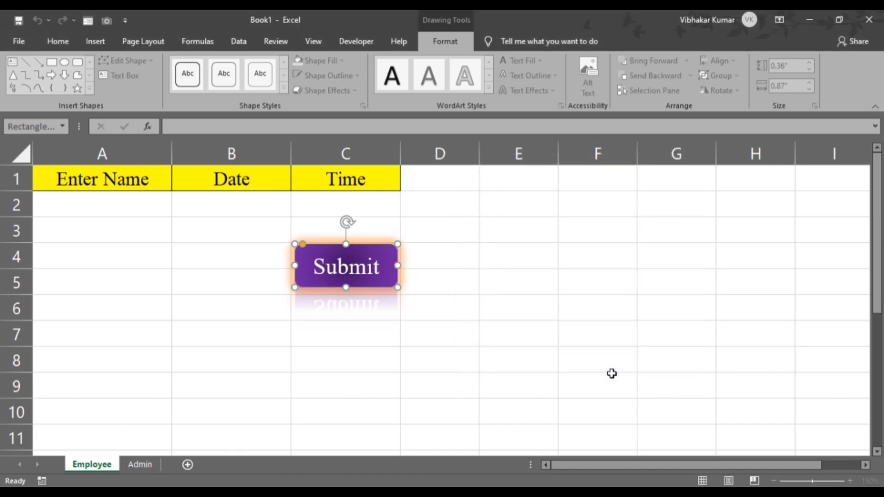
pyautogui.click(456, 281)
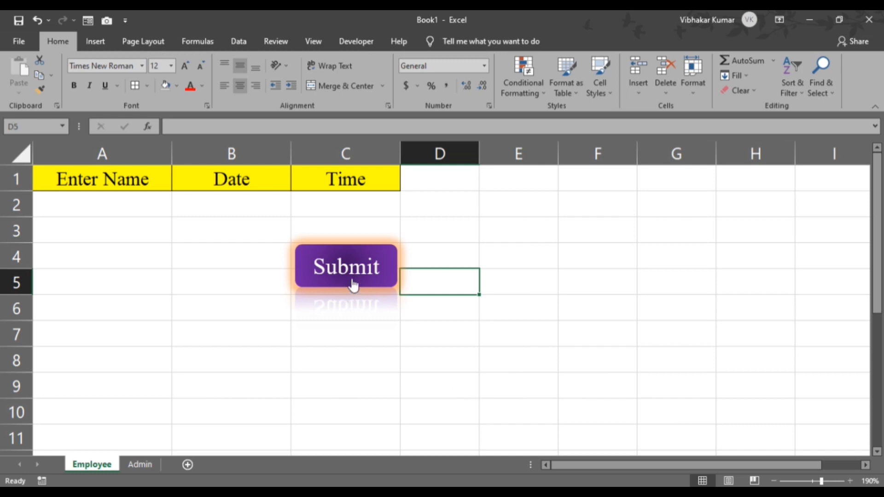
# Enter an employee's name in A2 of the Employee sheet, submit the record and check it on the Admin sheet.
pyautogui.click(88, 201)
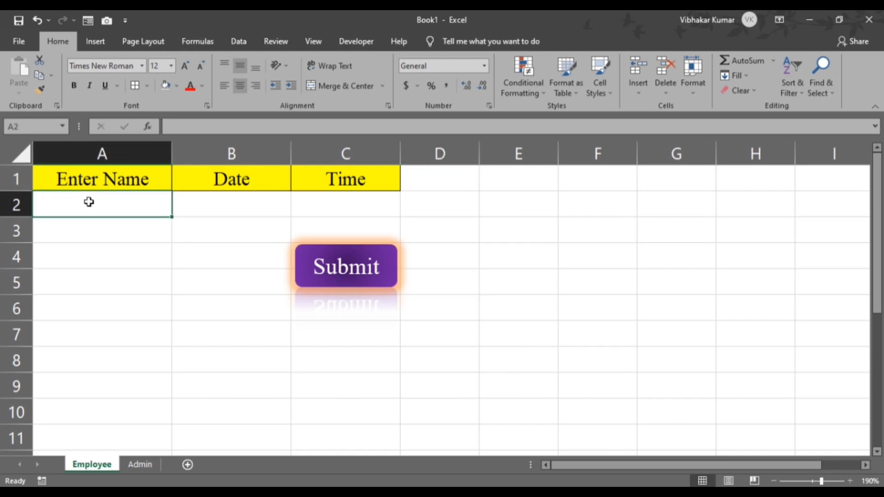
pyautogui.write('Vibhakar')
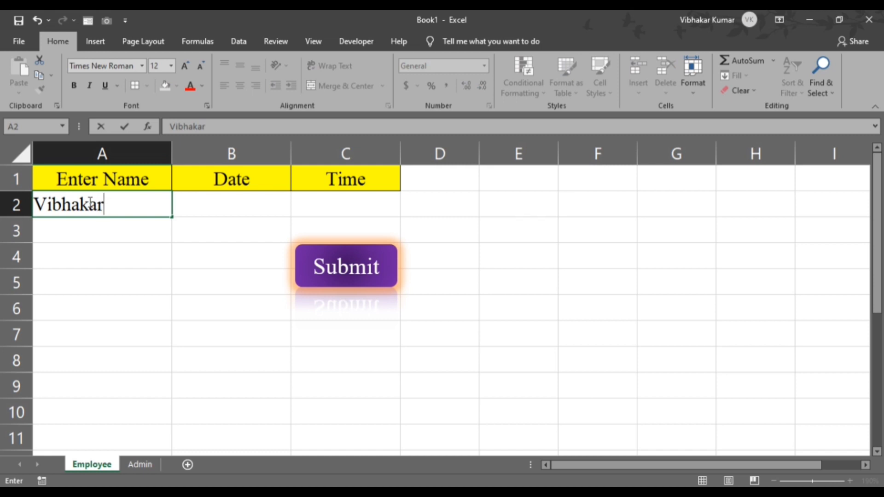
pyautogui.press('Return')
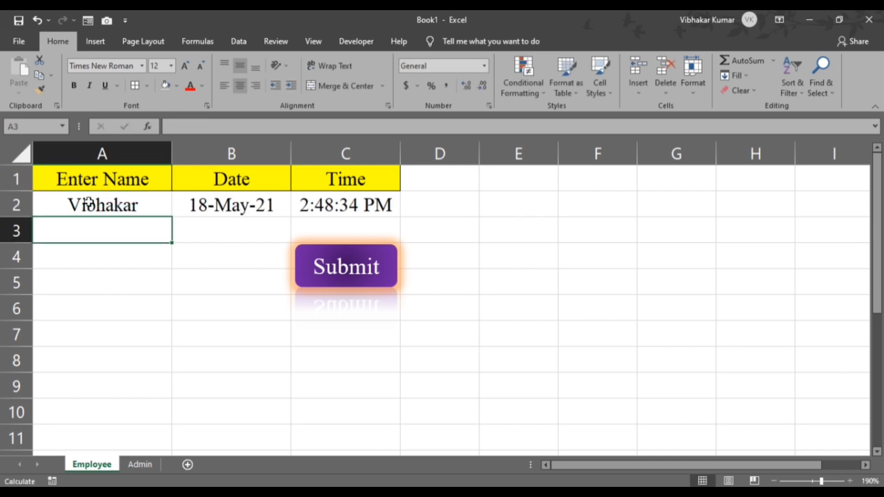
pyautogui.click(329, 267)
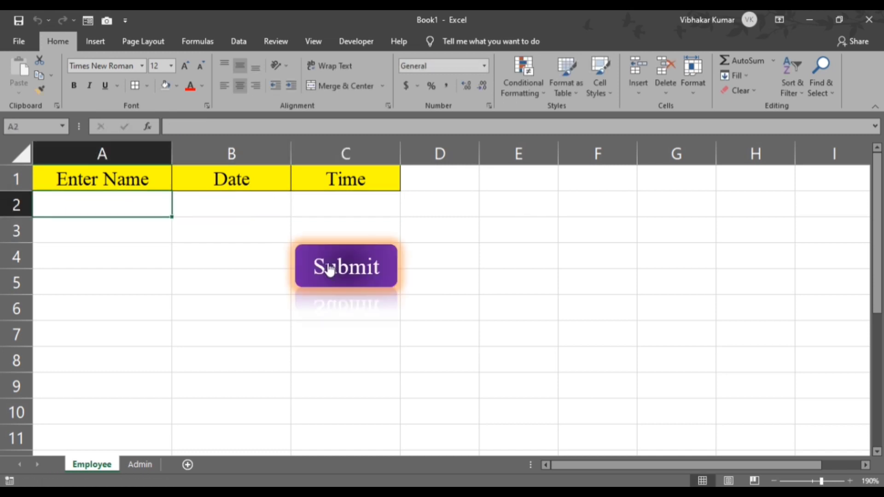
pyautogui.click(139, 464)
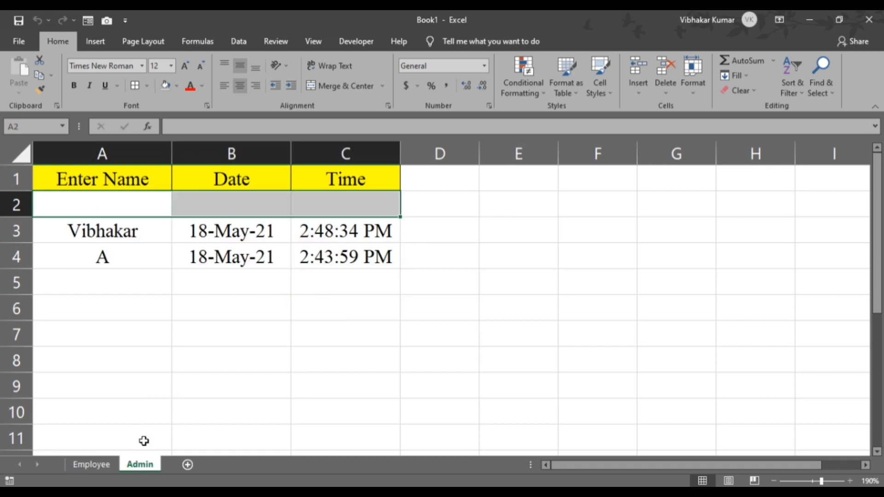
pyautogui.click(234, 315)
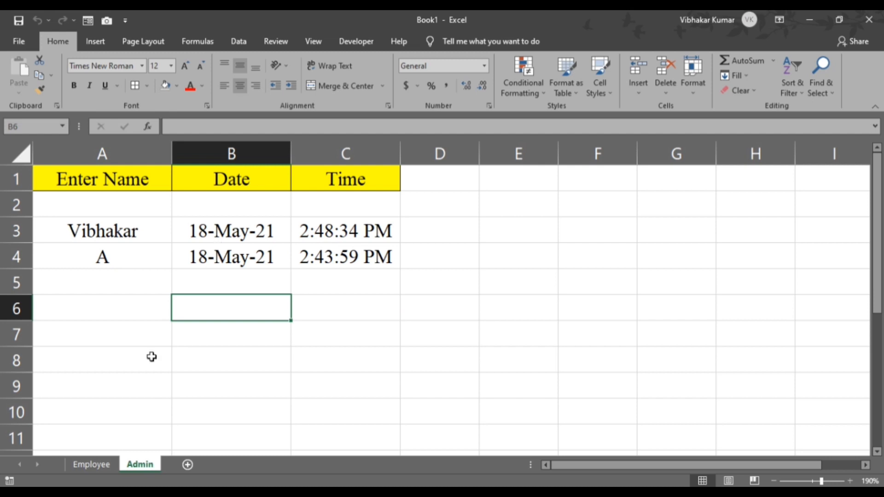
# Enter "Xyz" as the name in A2 of the Employee sheet, submit the record and view it on the Admin sheet.
pyautogui.click(96, 463)
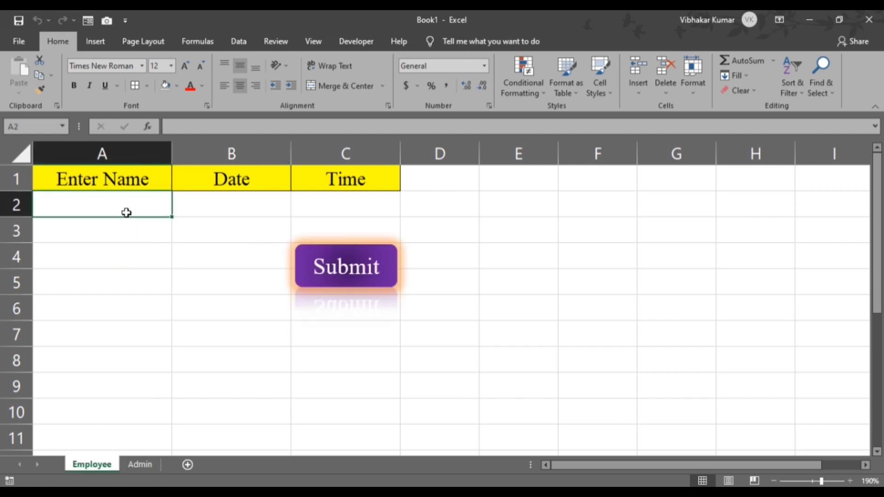
pyautogui.write('Xyz')
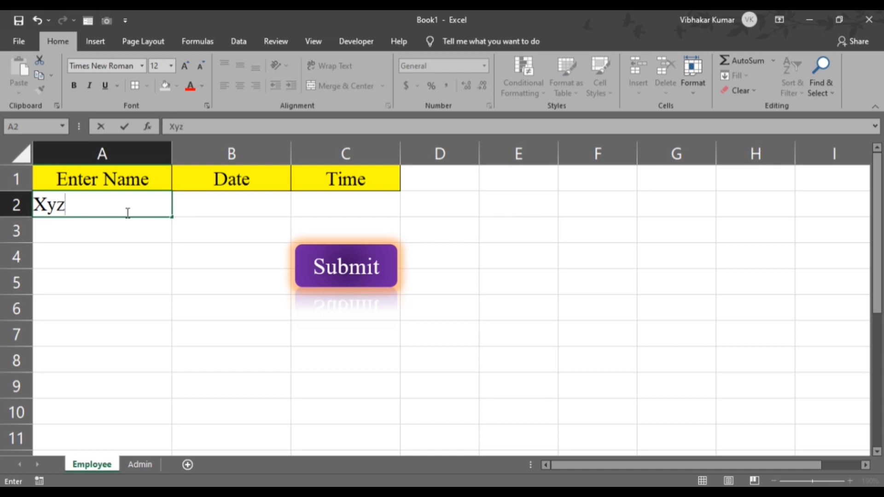
pyautogui.press('Return')
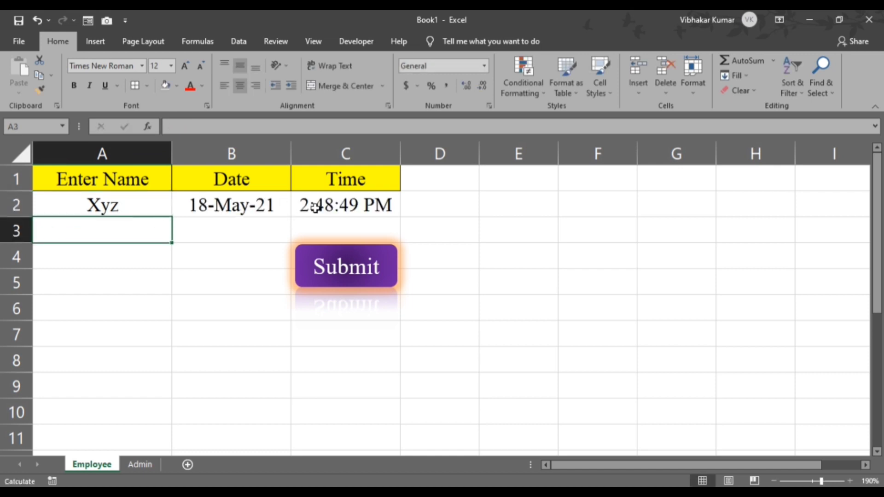
pyautogui.click(354, 273)
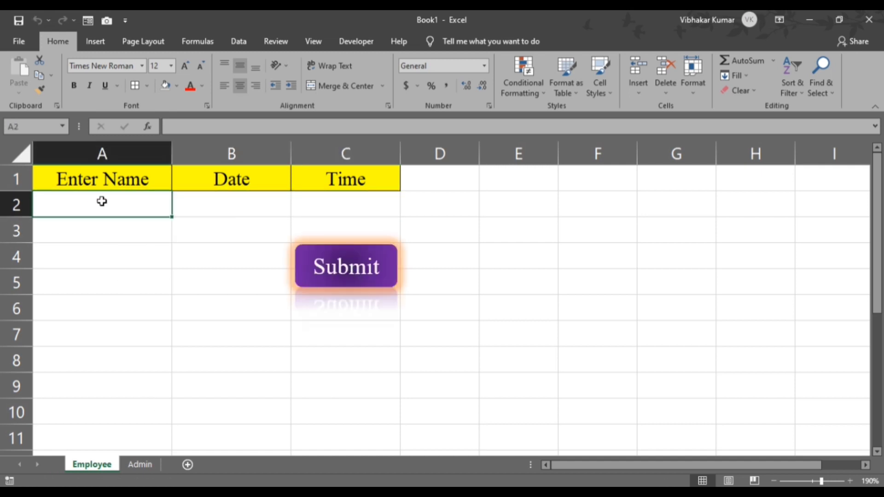
pyautogui.click(140, 464)
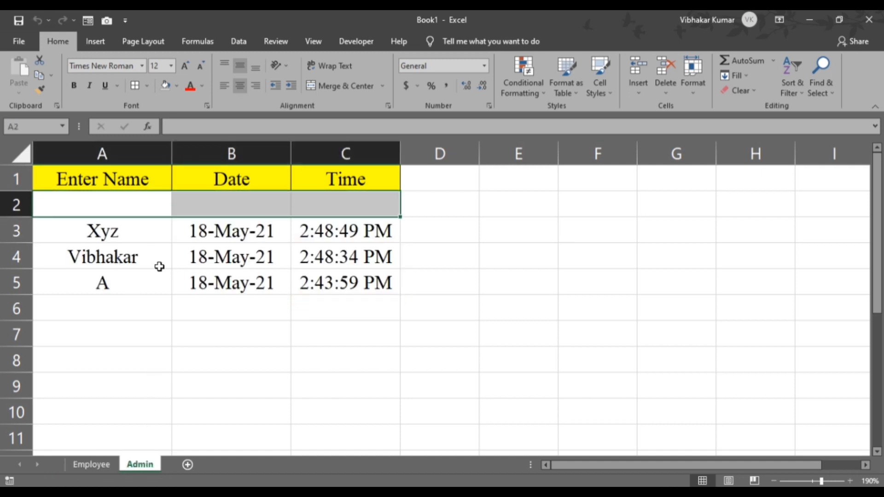
# Examine the submitted attendance records on the Admin sheet against the entry row on the Employee sheet.
pyautogui.click(92, 463)
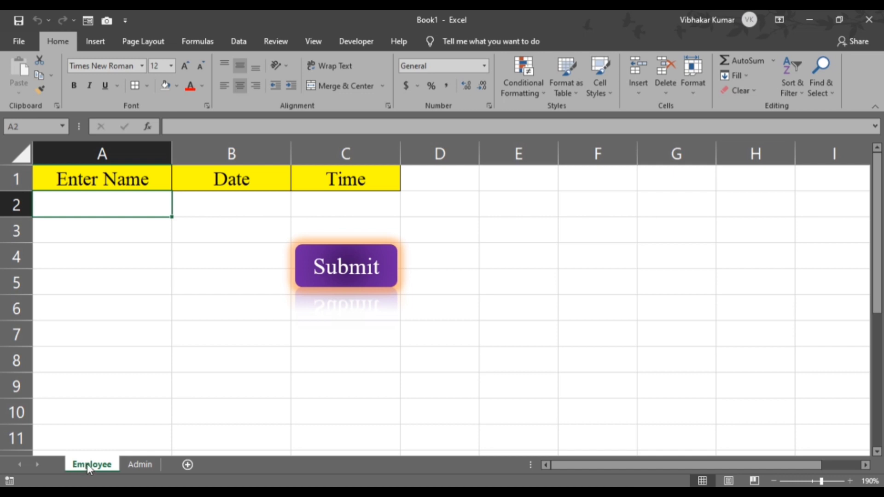
pyautogui.click(136, 464)
pyautogui.scroll(-2, 162, 410)
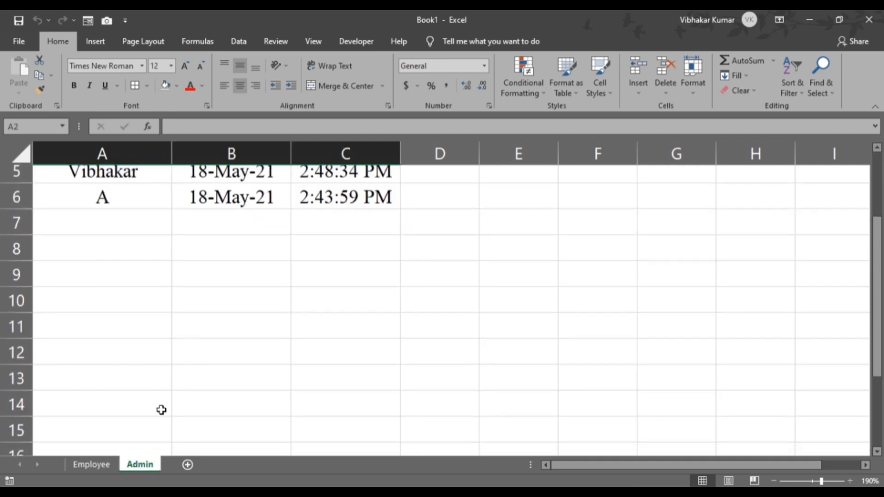
pyautogui.click(101, 463)
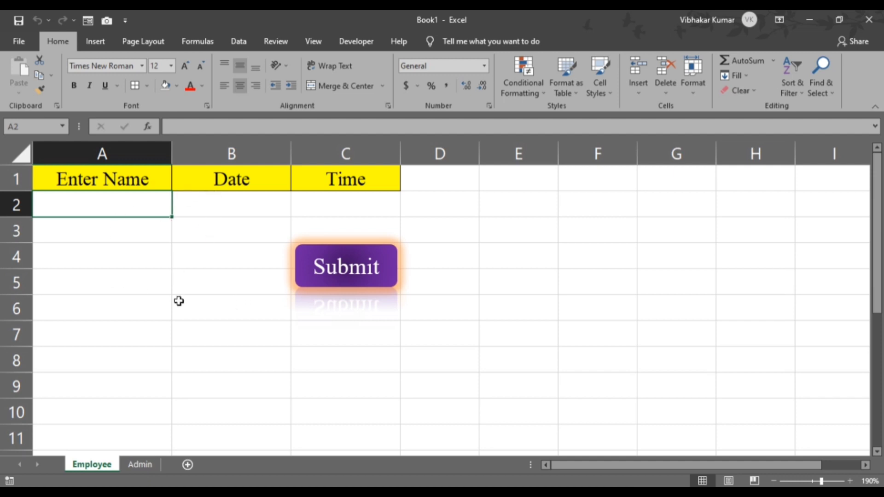
pyautogui.click(141, 465)
pyautogui.scroll(2, 355, 273)
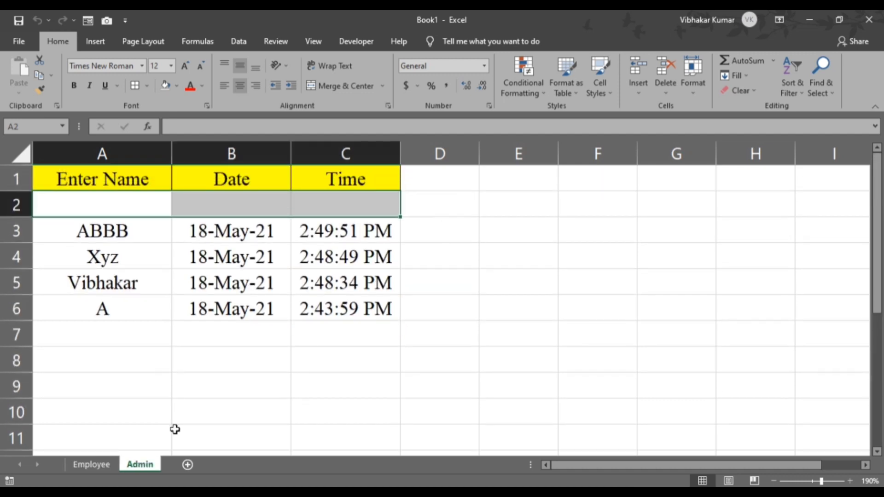
pyautogui.click(92, 464)
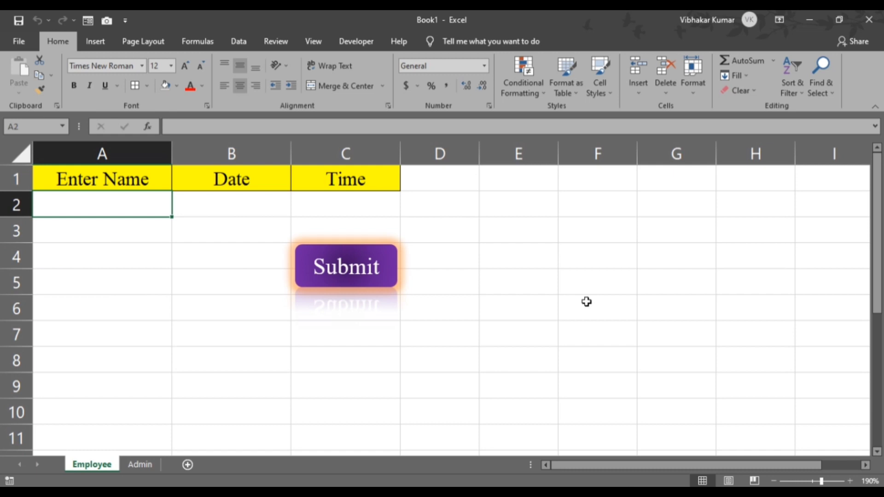
pyautogui.click(566, 261)
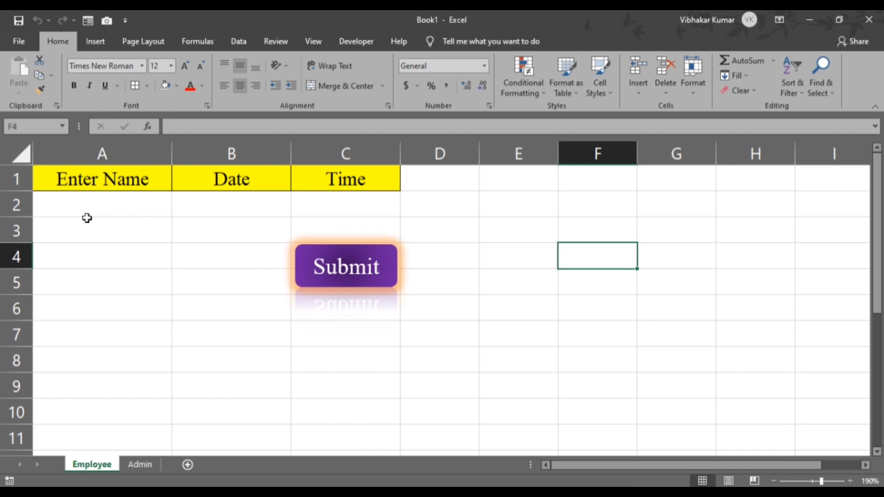
# Save the workbook to the Desktop as "Biomatric" in Excel Macro-Enabled Workbook format.
pyautogui.click(21, 40)
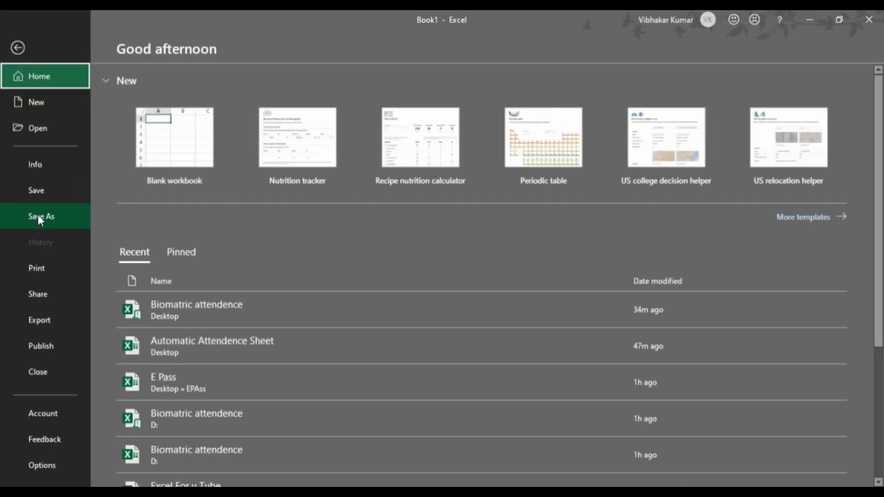
pyautogui.click(82, 217)
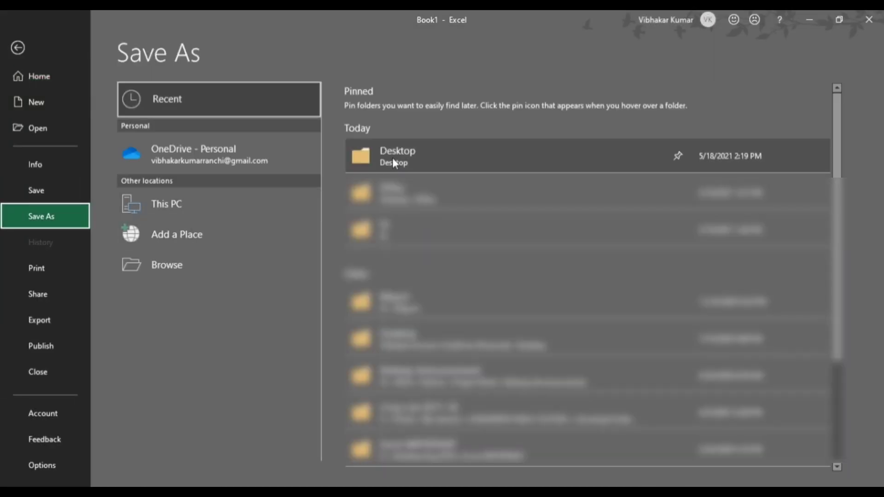
pyautogui.click(392, 158)
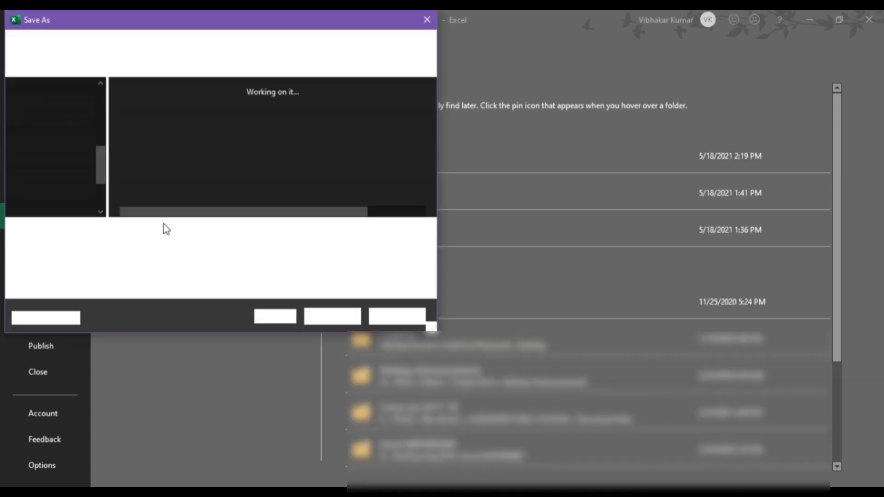
pyautogui.click(51, 121)
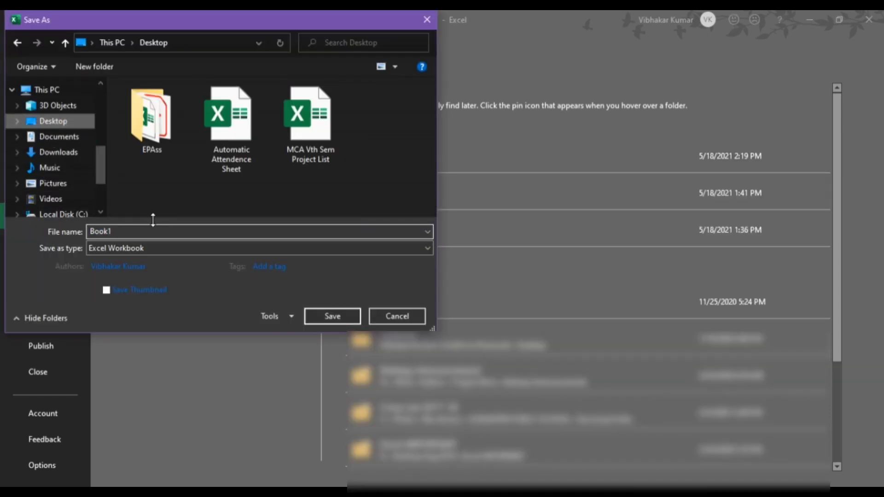
pyautogui.doubleClick(125, 231)
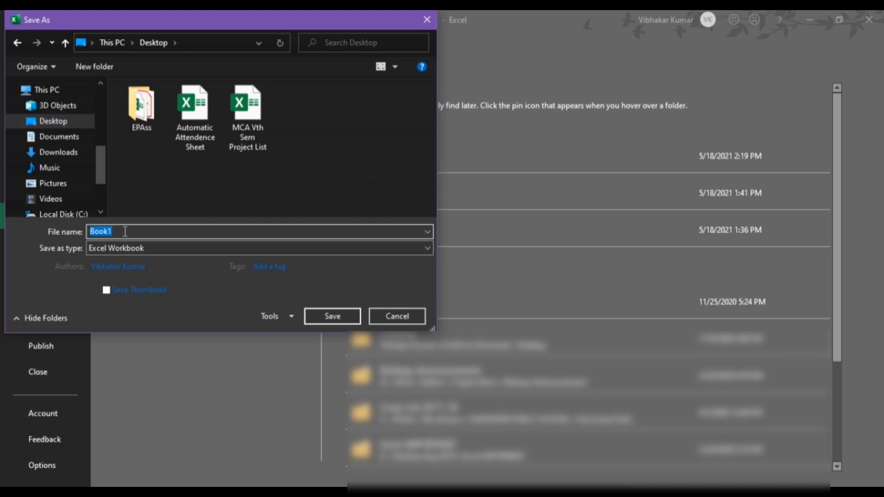
pyautogui.write('Biomatric')
pyautogui.click(106, 248)
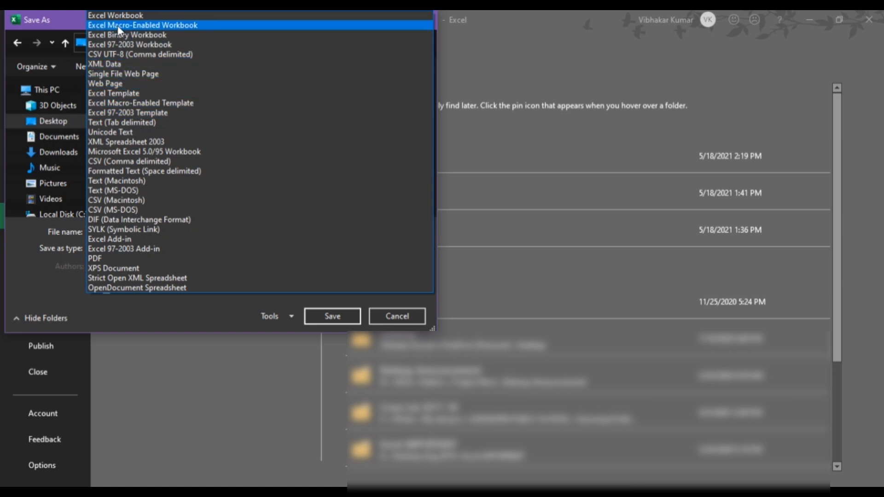
pyautogui.click(173, 24)
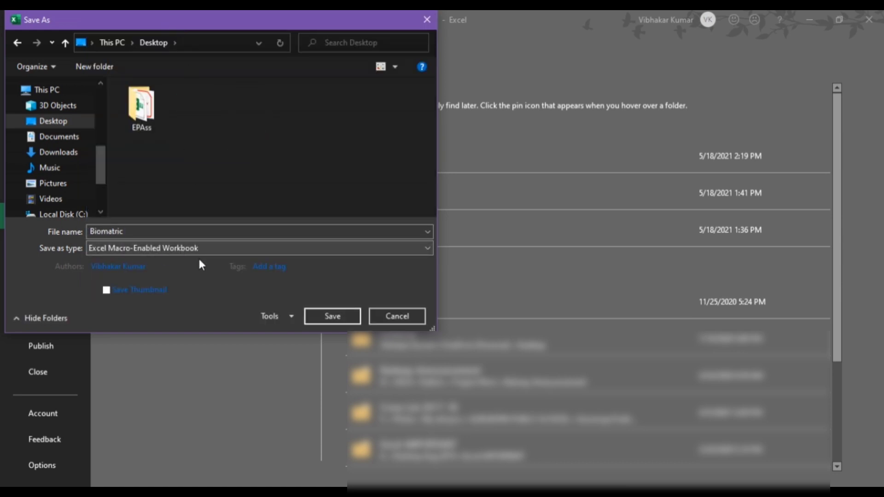
pyautogui.click(330, 316)
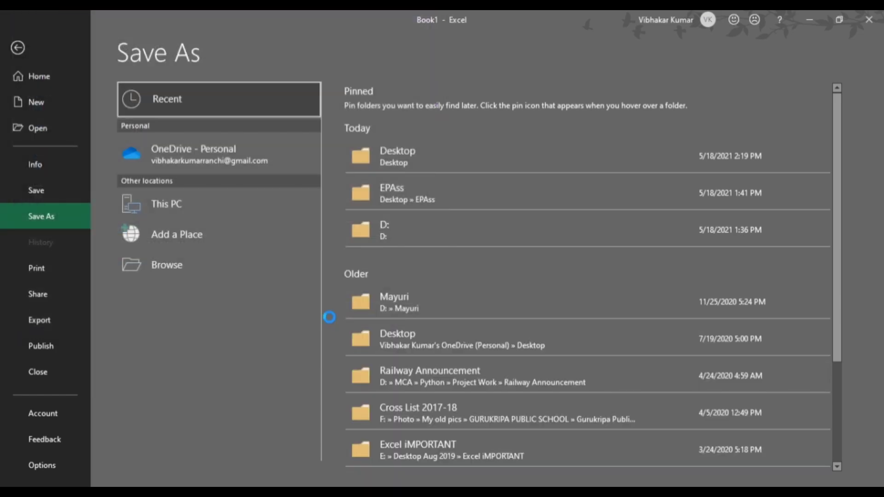